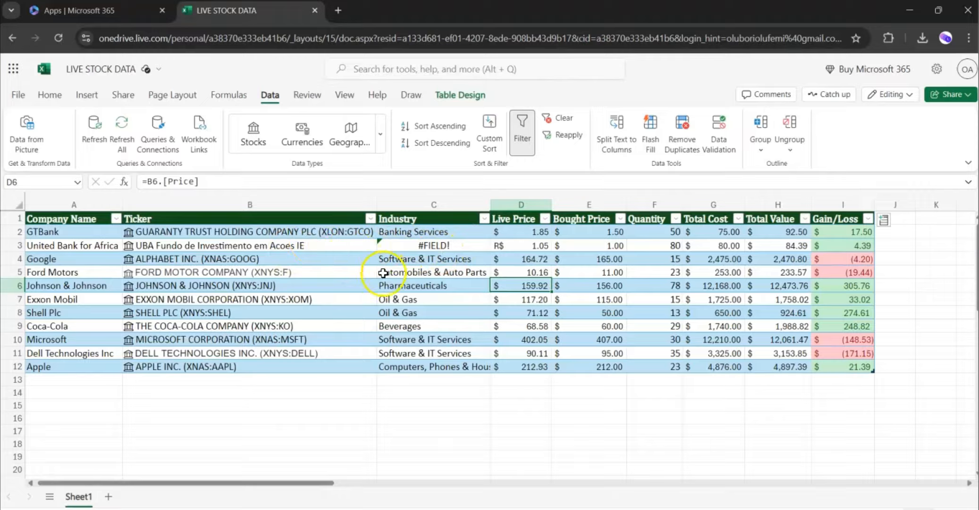
# Review the finished stock workbook's Live Price and Gain/Loss columns and the Gain/Loss filter options.
pyautogui.moveTo(524, 231); pyautogui.dragTo(537, 367)
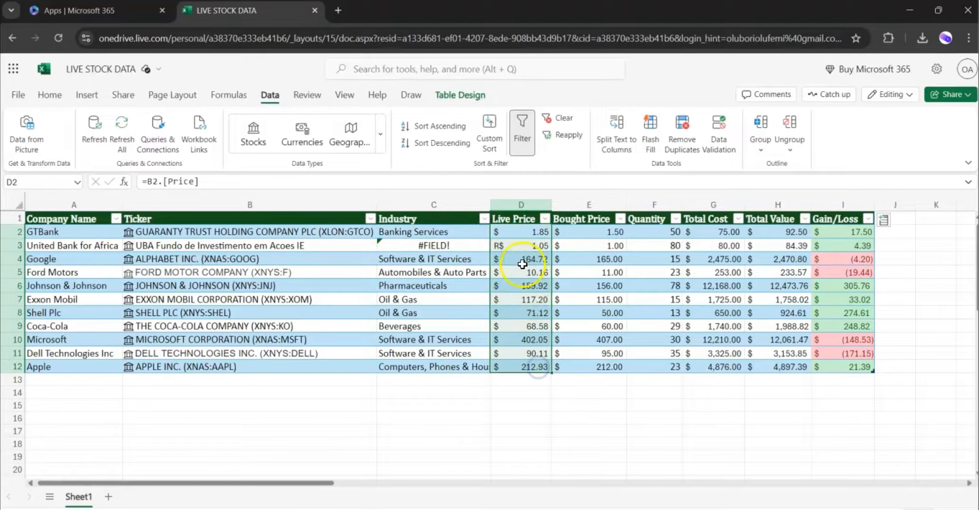
pyautogui.click(830, 297)
pyautogui.click(868, 219)
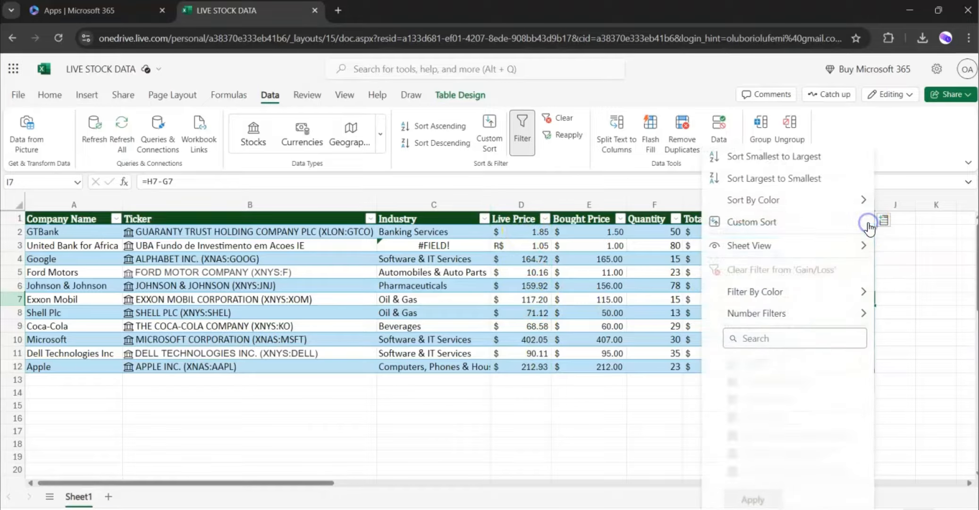
pyautogui.click(934, 267)
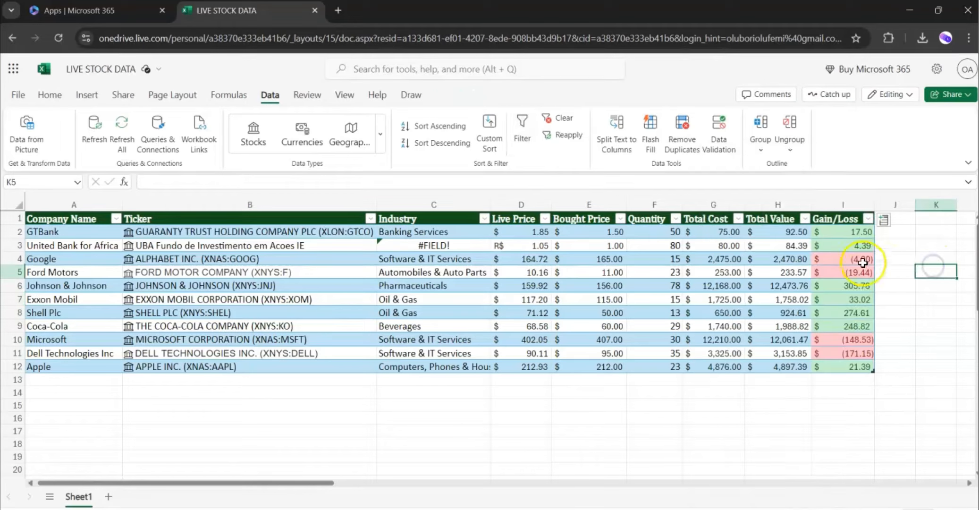
pyautogui.moveTo(843, 231); pyautogui.dragTo(858, 367)
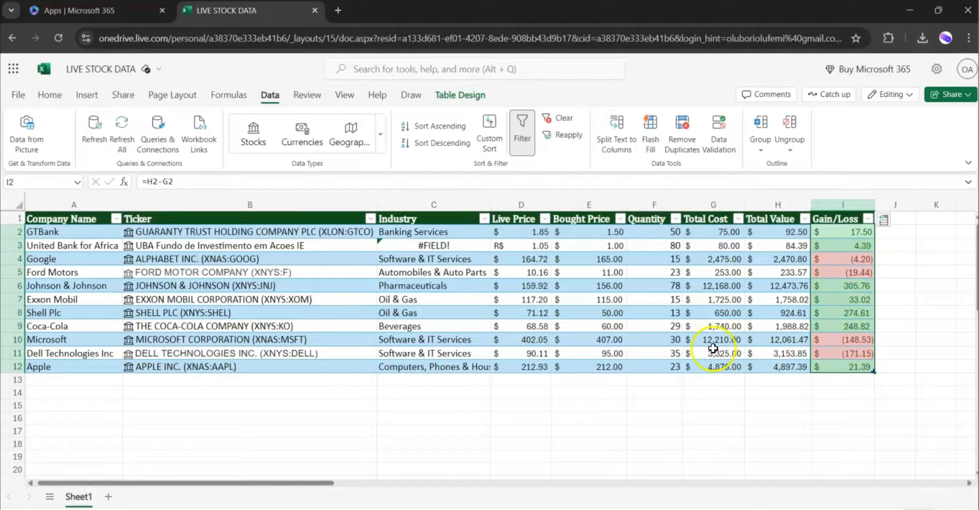
pyautogui.click(358, 366)
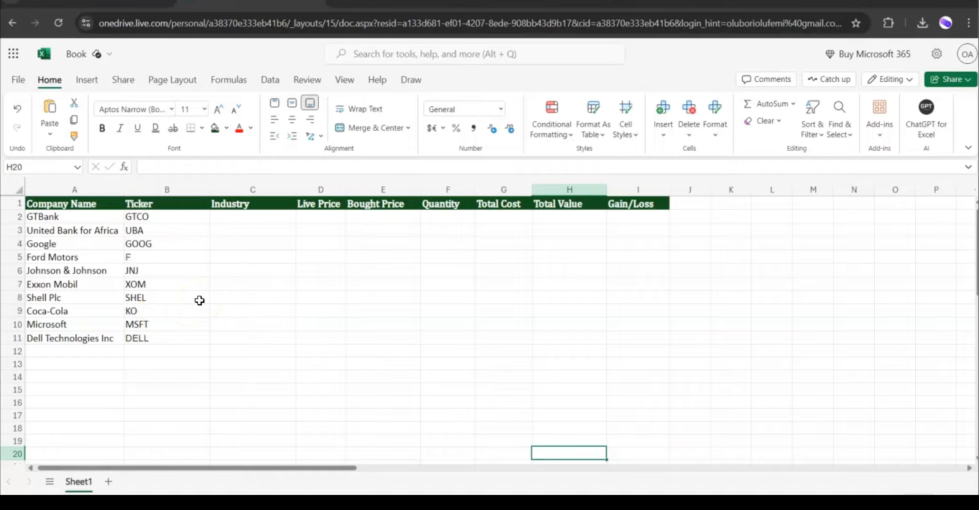
pyautogui.click(140, 269)
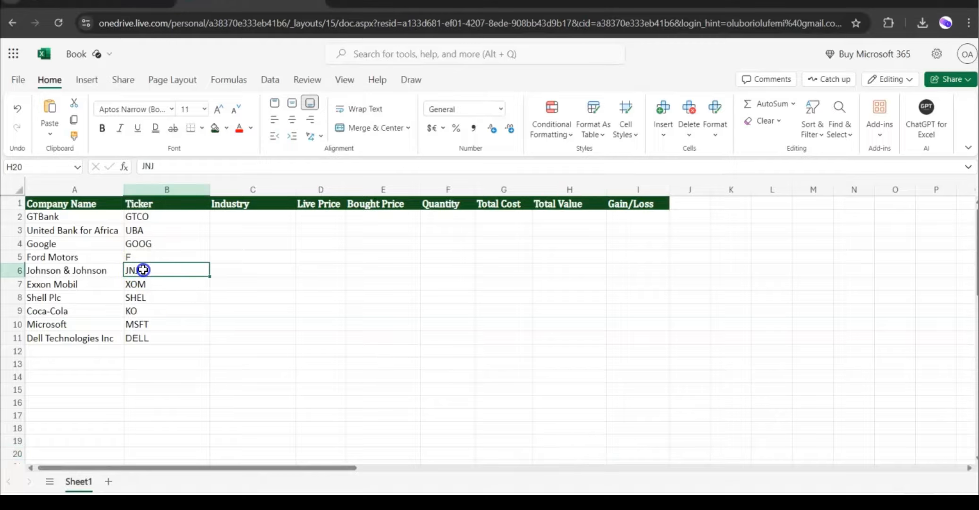
pyautogui.click(90, 4)
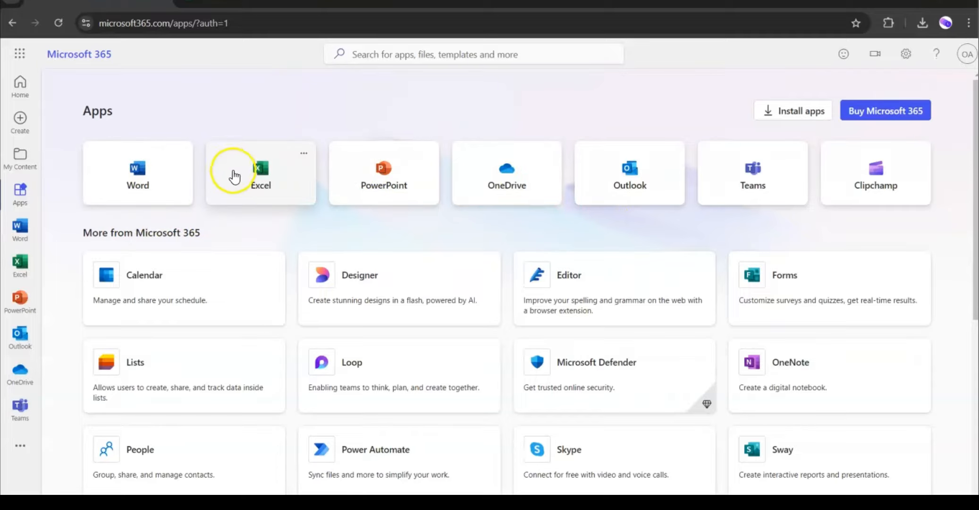
pyautogui.click(258, 7)
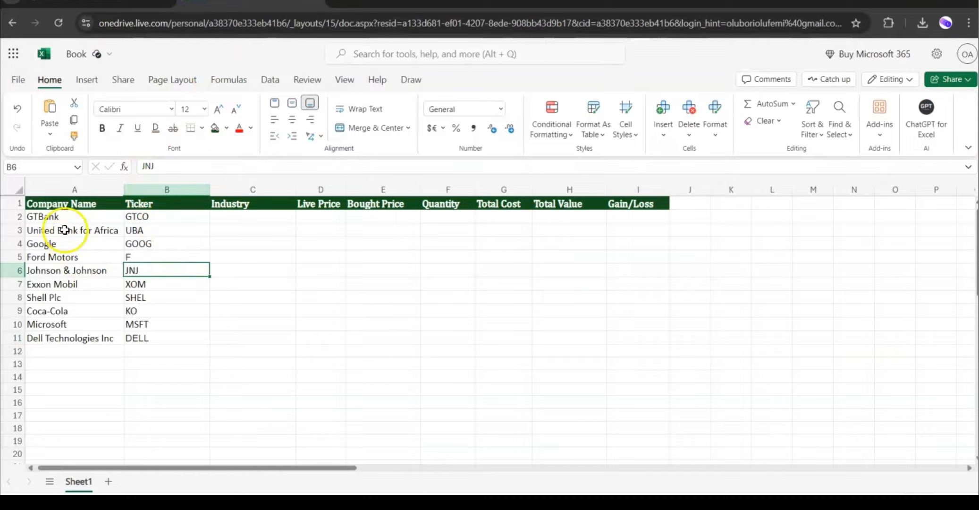
pyautogui.moveTo(61, 217); pyautogui.dragTo(68, 341)
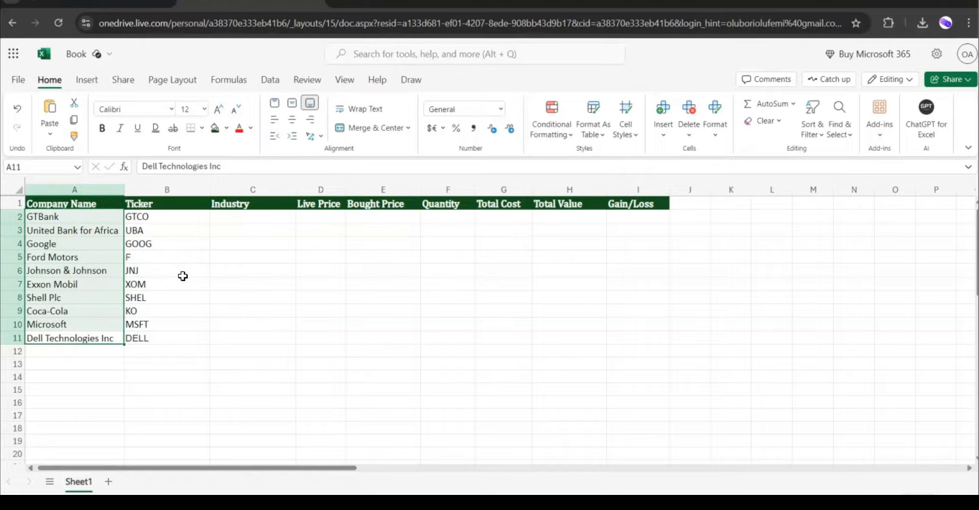
pyautogui.click(201, 259)
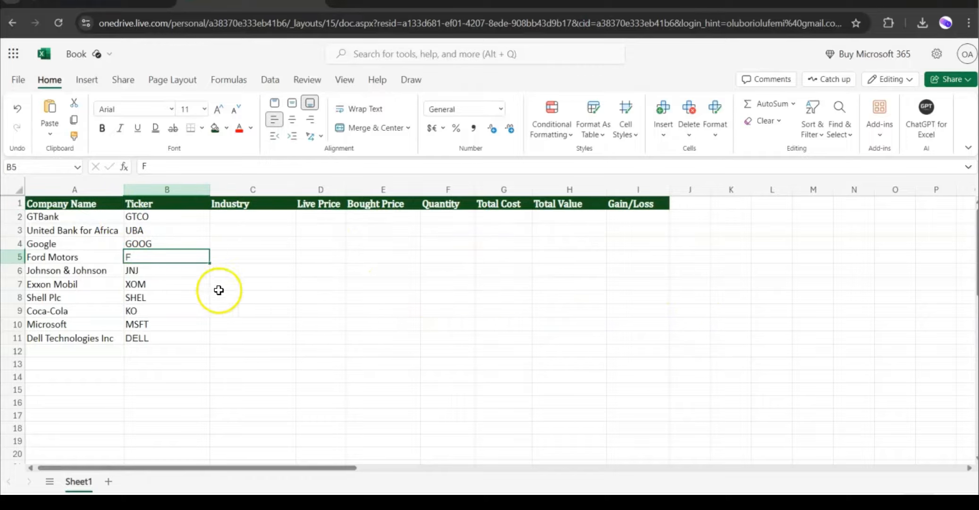
# Convert the tickers in B2:B11 to the Stocks data type.
pyautogui.moveTo(142, 216); pyautogui.dragTo(149, 338)
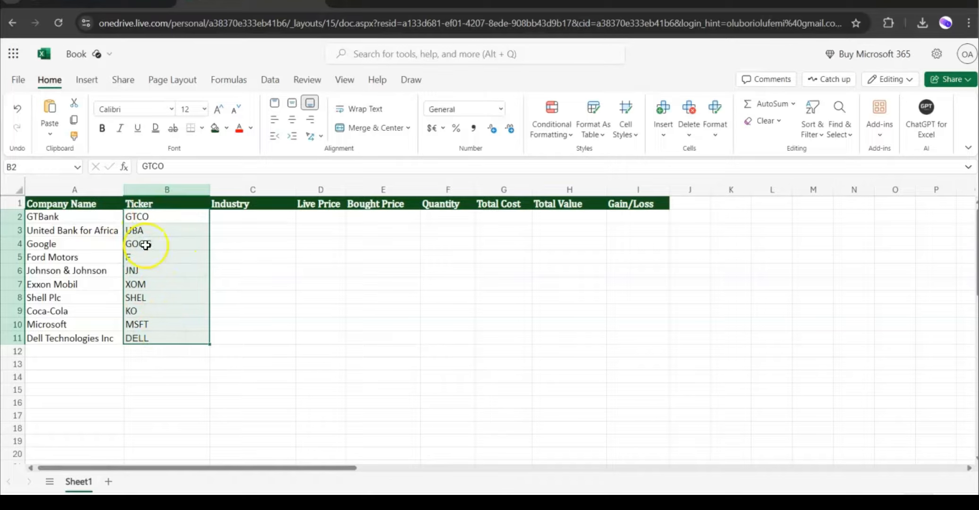
pyautogui.click(270, 81)
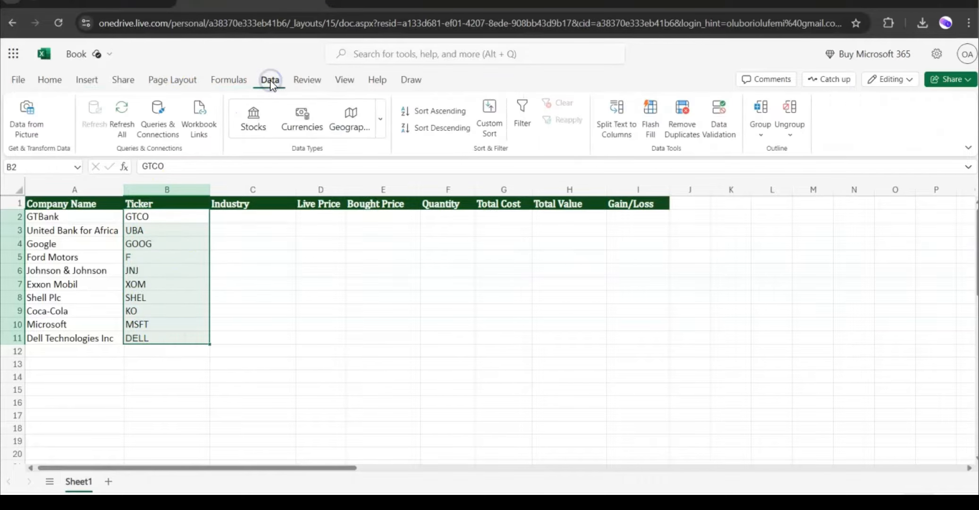
pyautogui.click(254, 128)
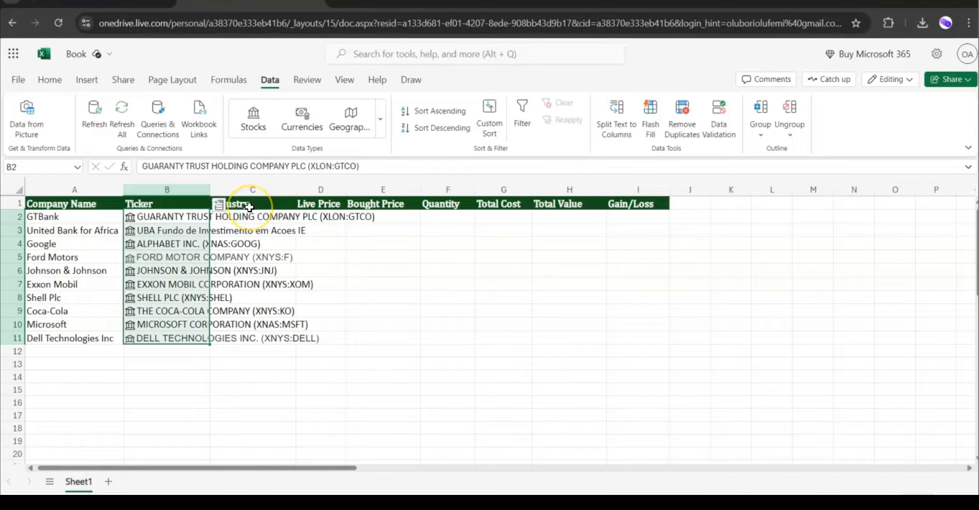
# Insert the Industry field from the stock records into the Industry column.
pyautogui.click(218, 208)
pyautogui.scroll(-7, 295, 203)
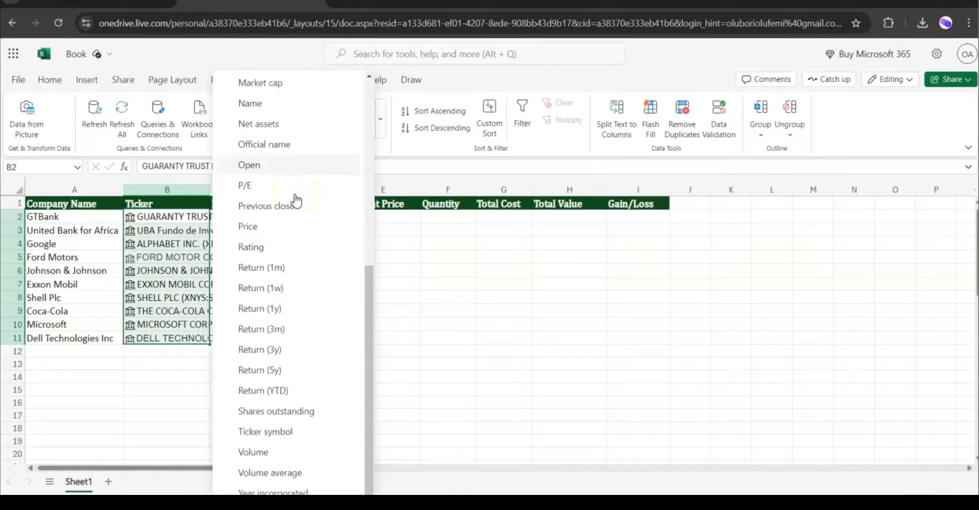
pyautogui.scroll(7, 311, 319)
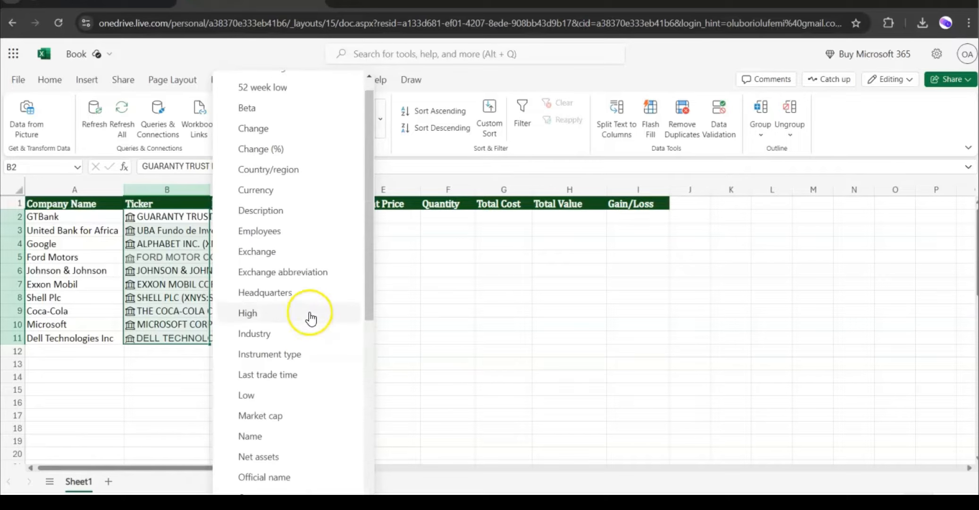
pyautogui.scroll(-3, 311, 291)
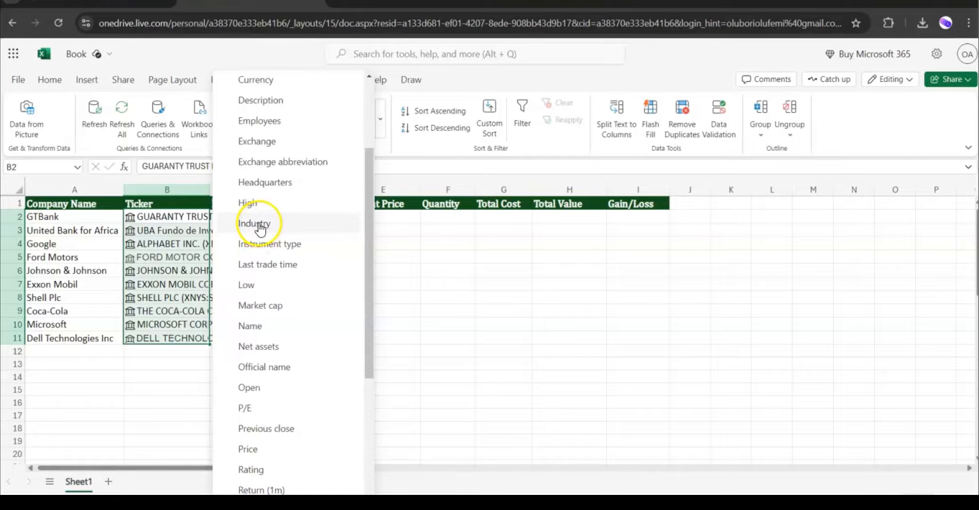
pyautogui.click(260, 228)
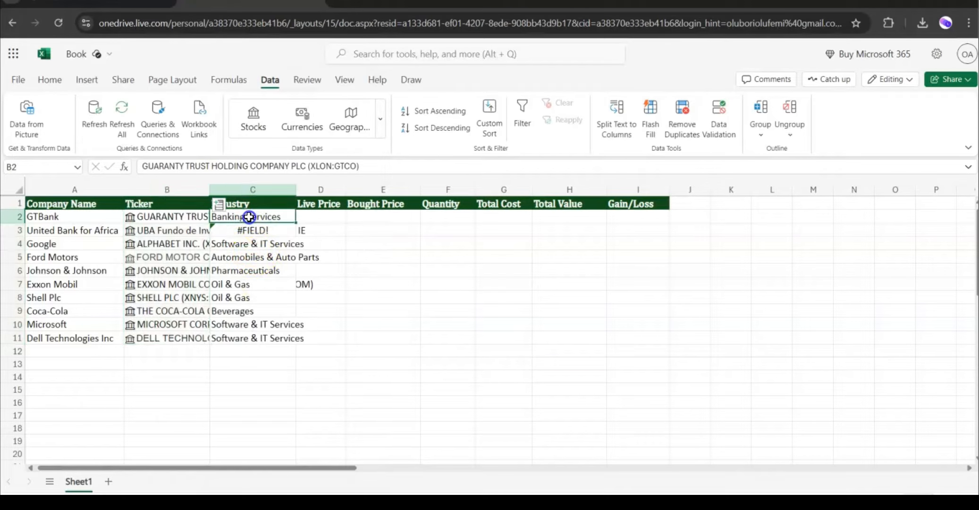
# Insert the Price field from the stock records into the Live Price column.
pyautogui.moveTo(249, 217); pyautogui.dragTo(256, 336)
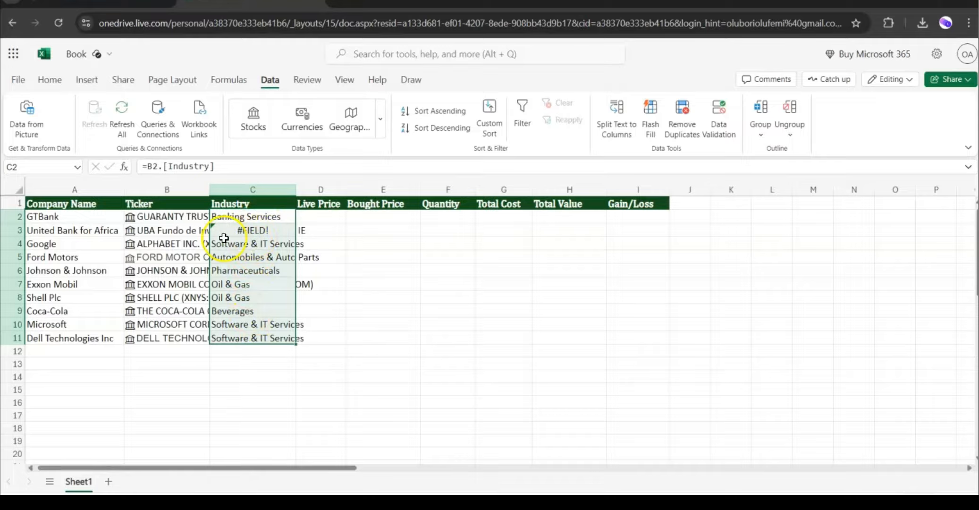
pyautogui.click(59, 232)
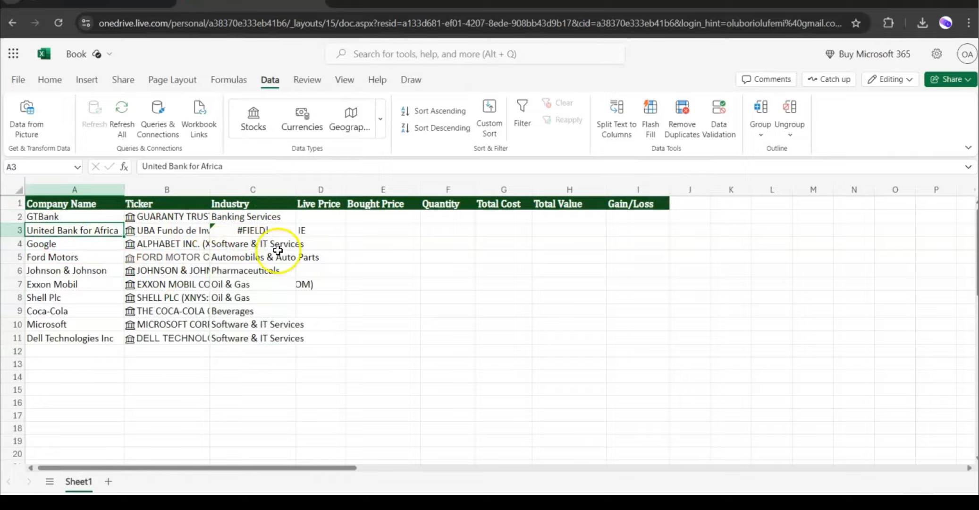
pyautogui.moveTo(169, 216); pyautogui.dragTo(183, 336)
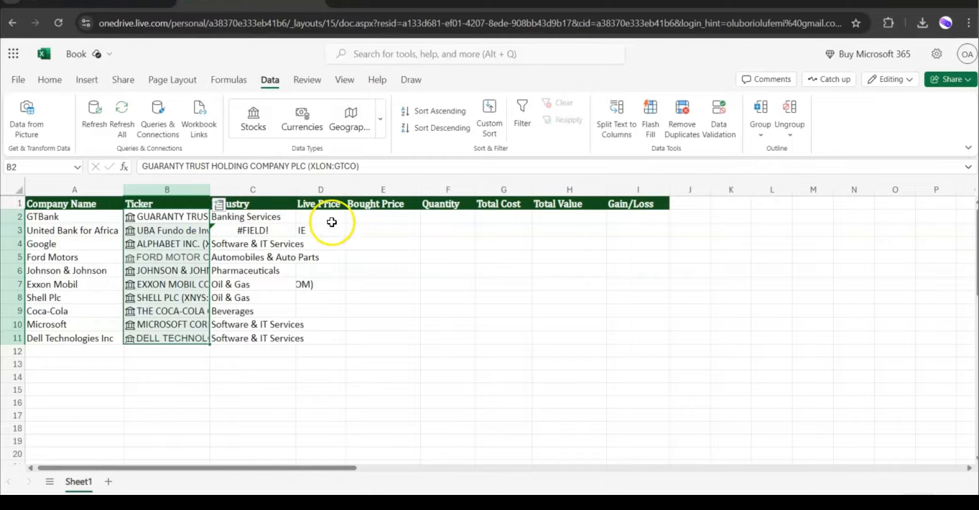
pyautogui.click(219, 203)
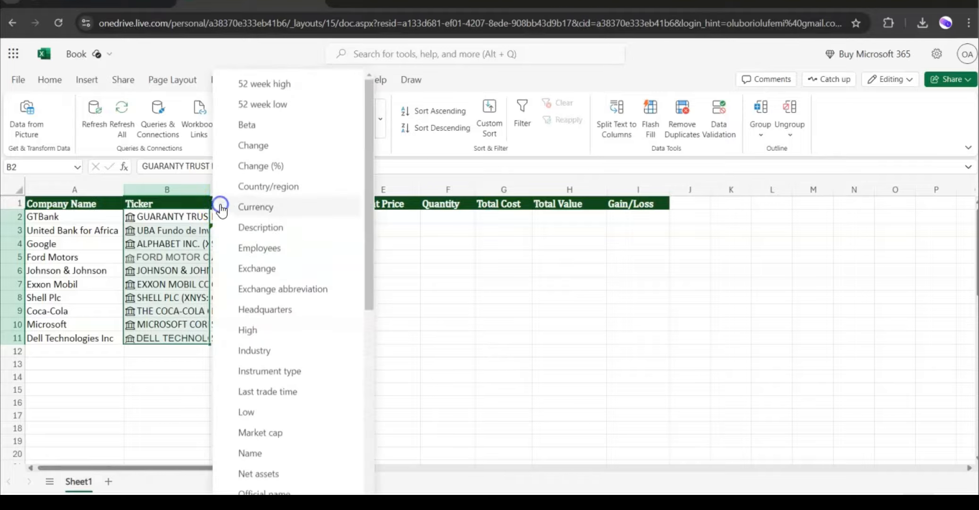
pyautogui.scroll(-5, 310, 218)
pyautogui.scroll(-2, 311, 219)
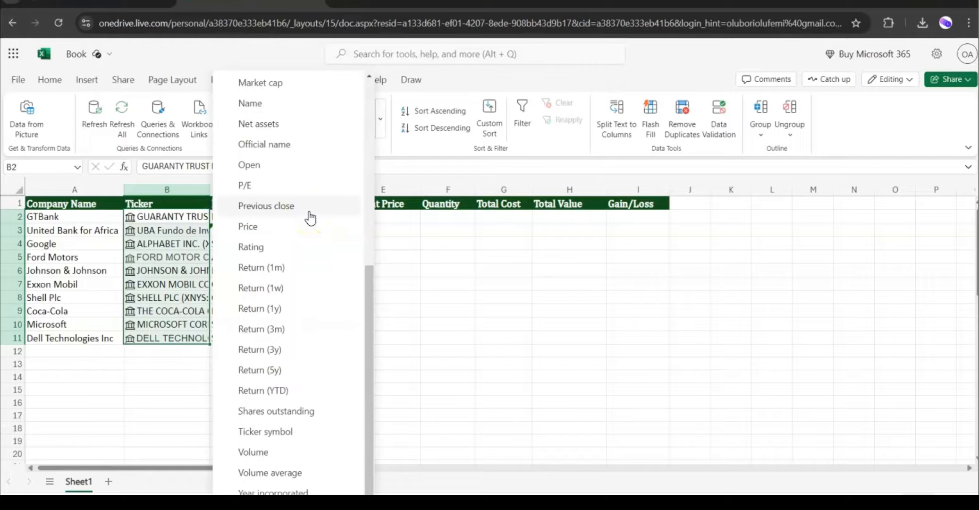
pyautogui.click(248, 228)
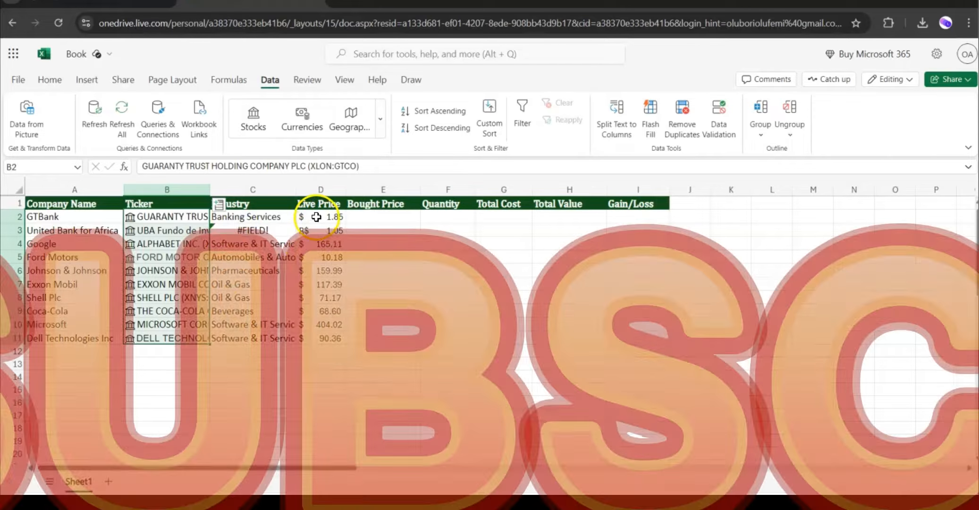
# Open the GTBank stock's data card and browse its details.
pyautogui.moveTo(316, 217); pyautogui.dragTo(320, 337)
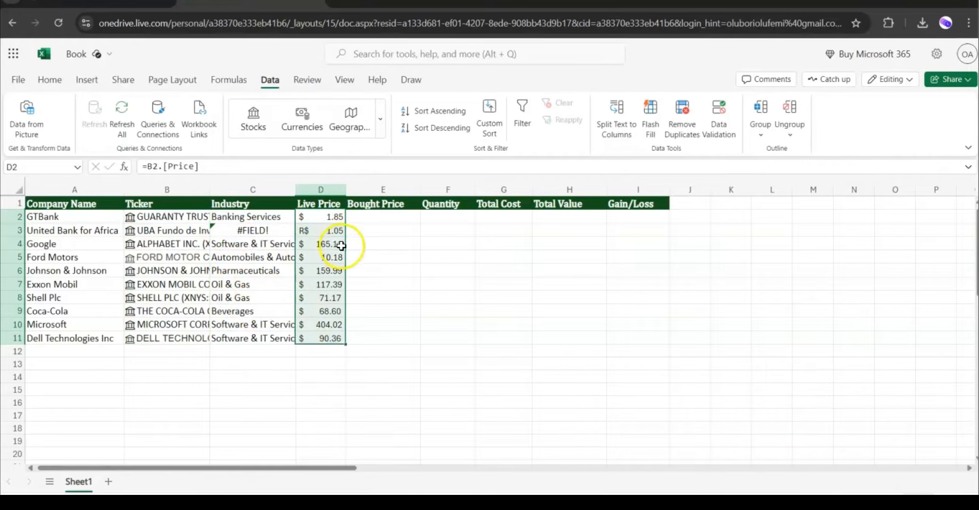
pyautogui.click(356, 248)
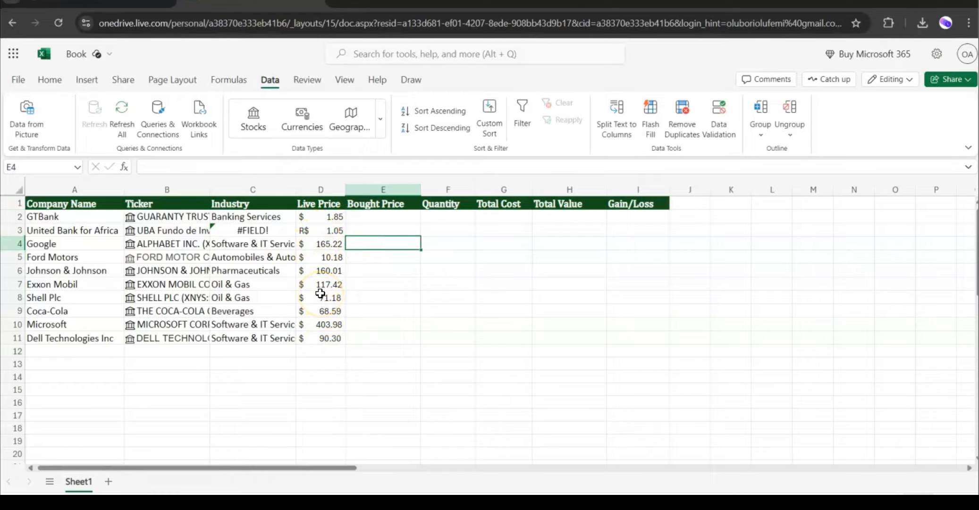
pyautogui.click(130, 220)
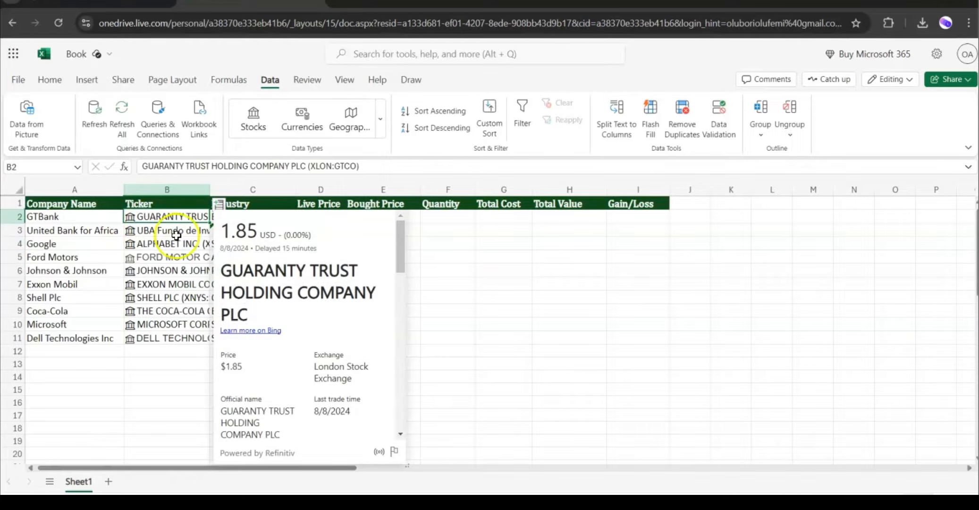
pyautogui.scroll(-10, 321, 262)
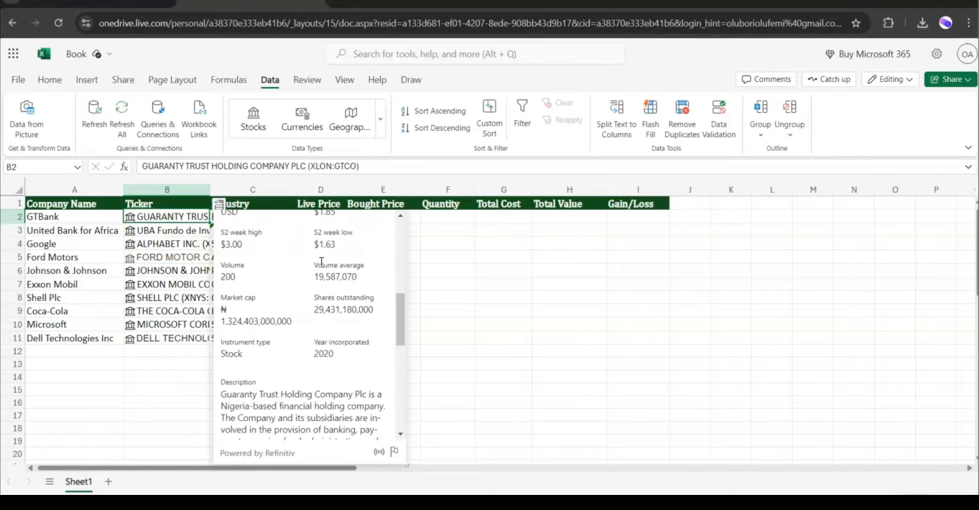
pyautogui.scroll(10, 321, 262)
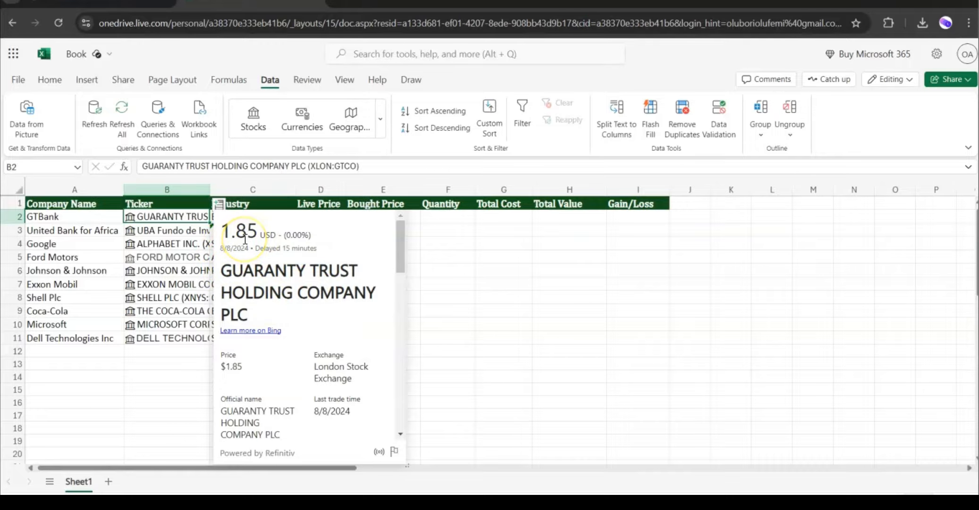
pyautogui.click(416, 270)
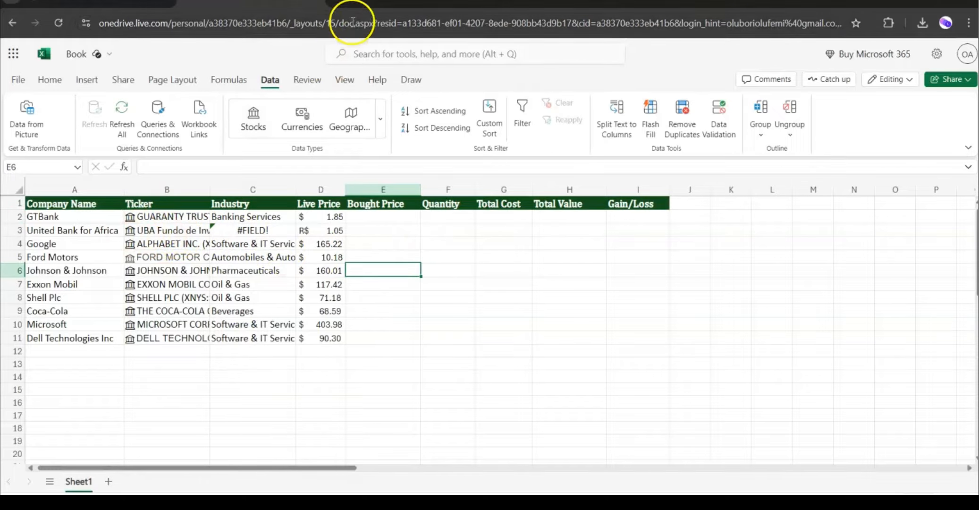
# Search Google in a new browser tab for gtbank stock price, then return to the workbook.
pyautogui.click(343, 4)
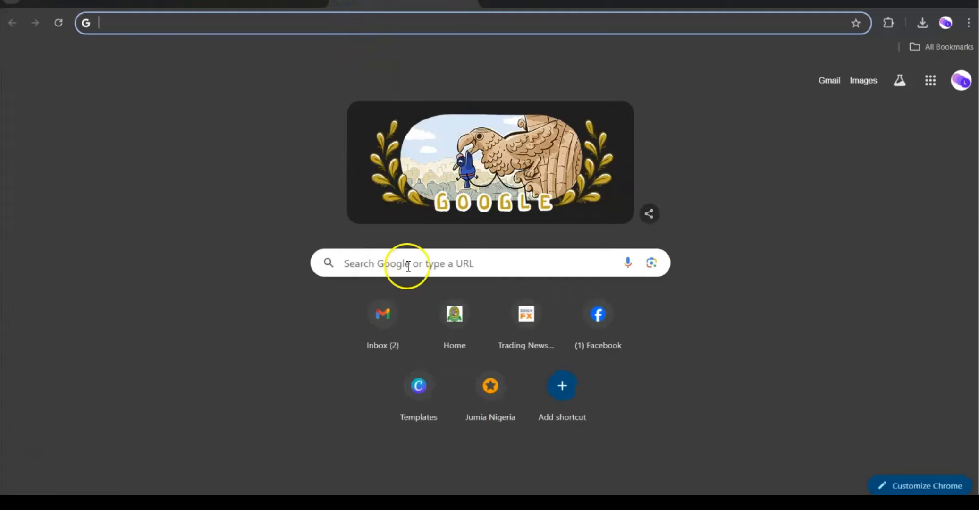
pyautogui.click(407, 263)
pyautogui.write('GTBANK')
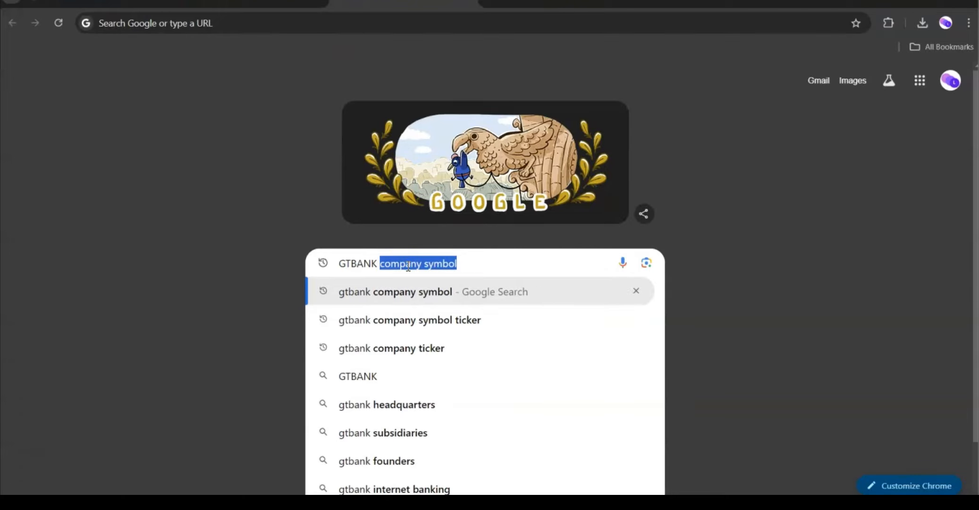
pyautogui.write(' STOCK')
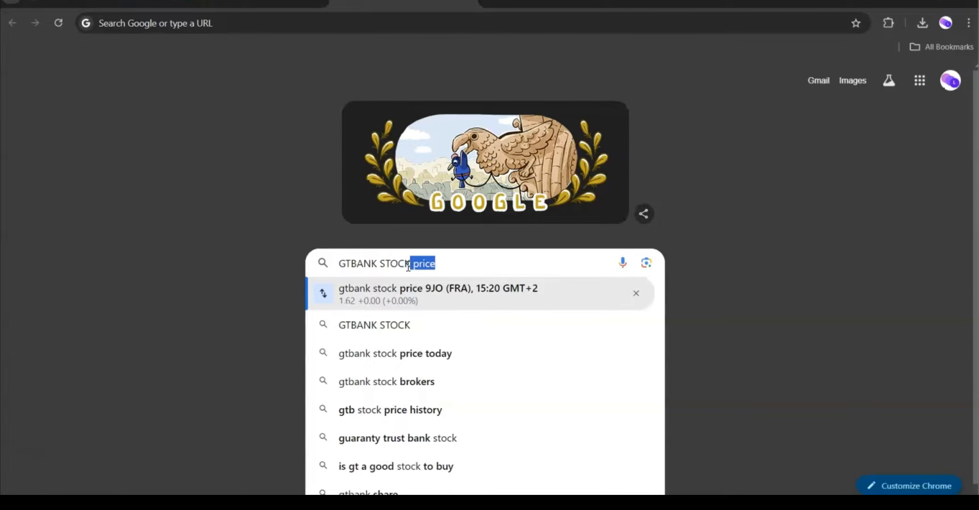
pyautogui.press('Return')
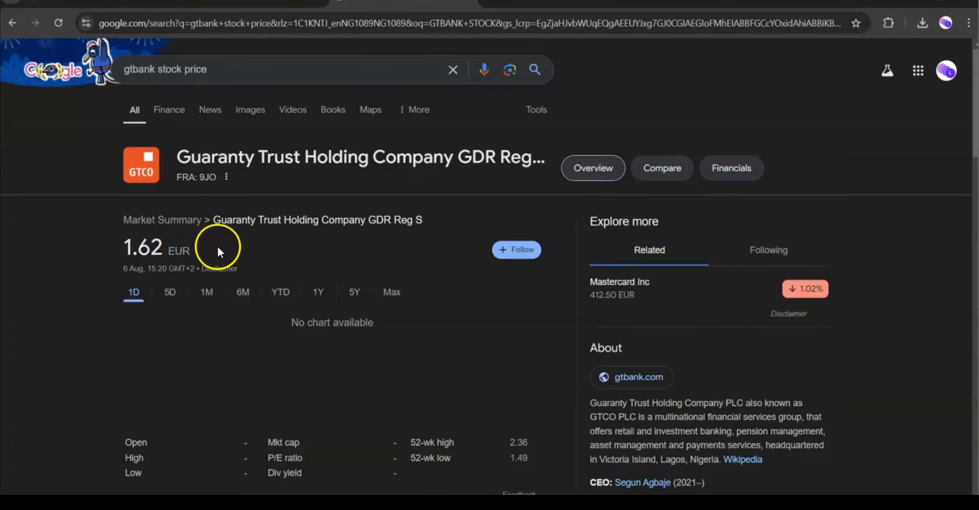
pyautogui.click(250, 6)
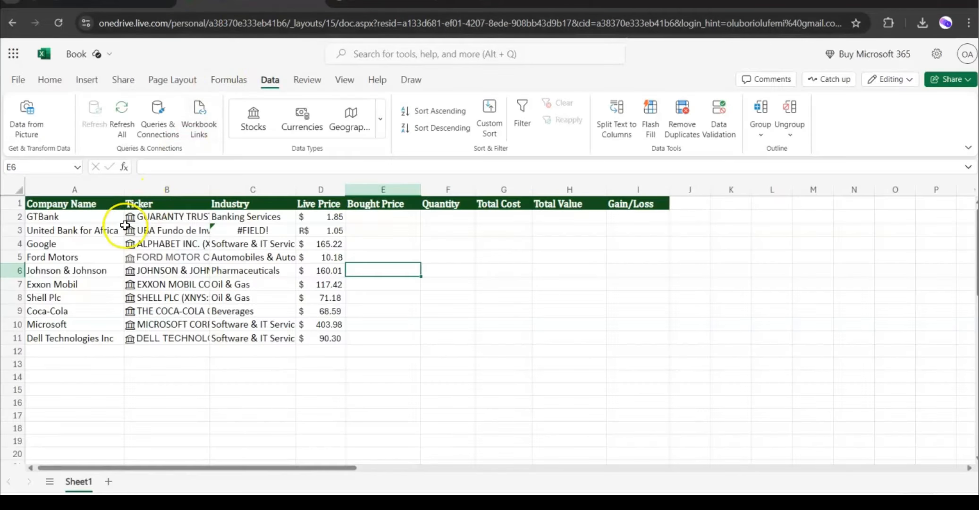
pyautogui.click(149, 241)
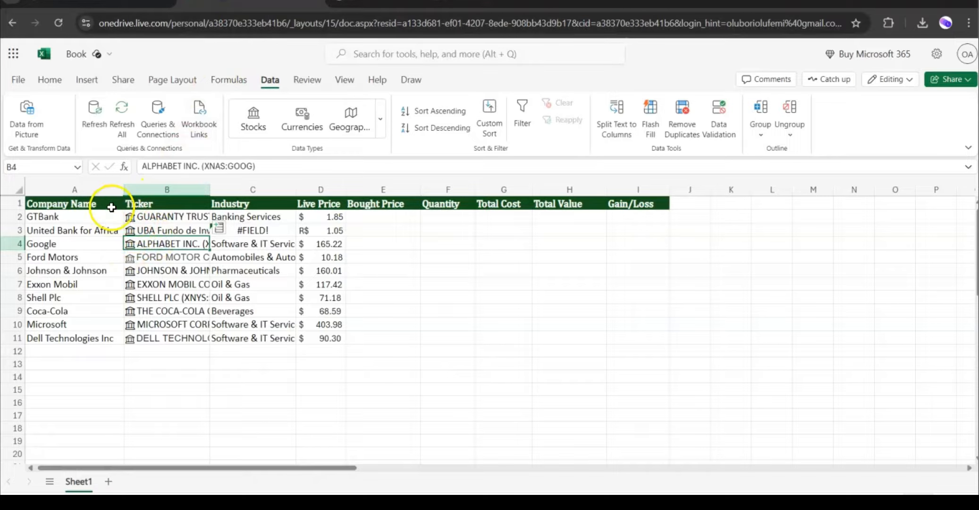
# Open Google's stock data card and compare its price against a web search for Google stock price, then return to the workbook.
pyautogui.click(131, 245)
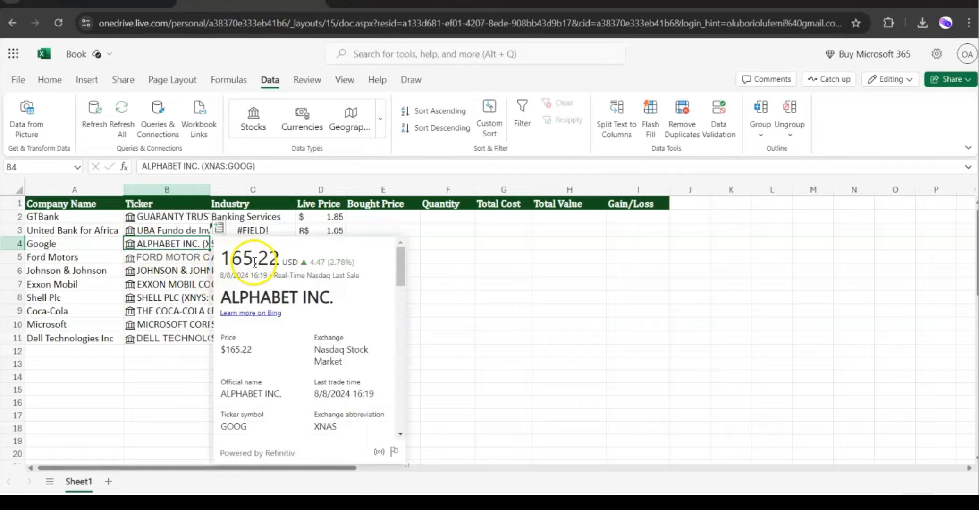
pyautogui.click(403, 8)
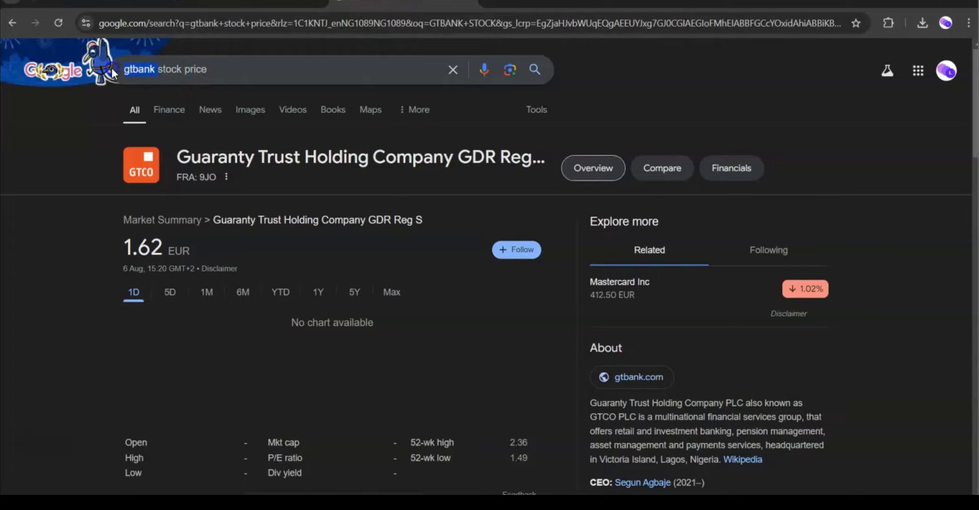
pyautogui.write('OOGLE')
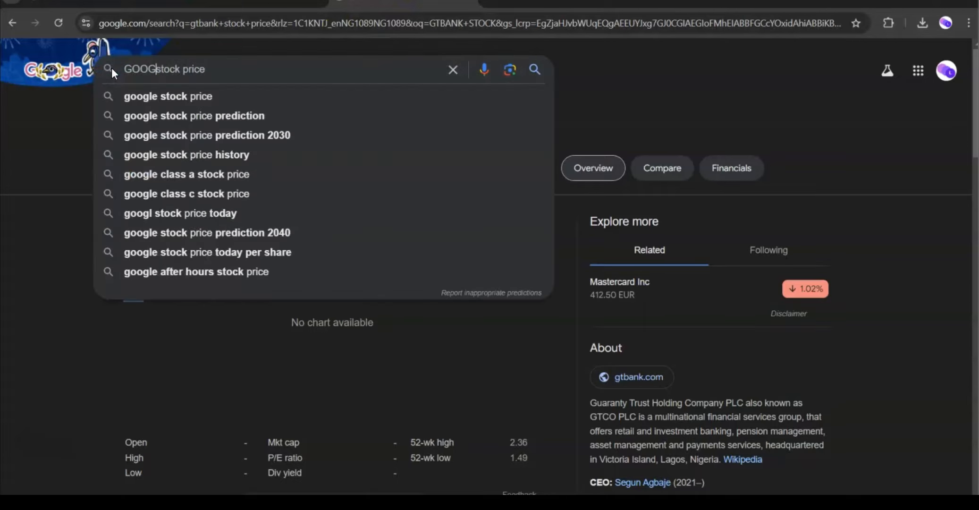
pyautogui.press('Return')
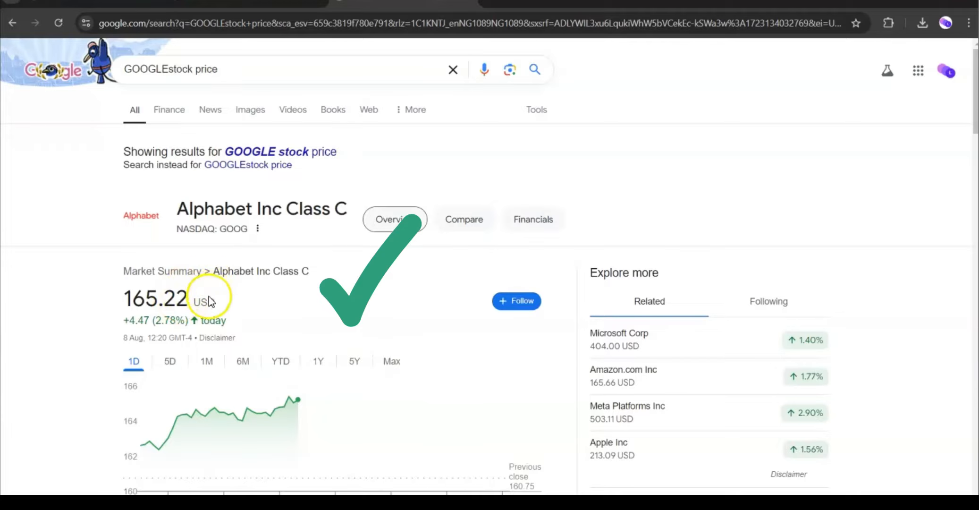
pyautogui.click(232, 4)
pyautogui.click(439, 272)
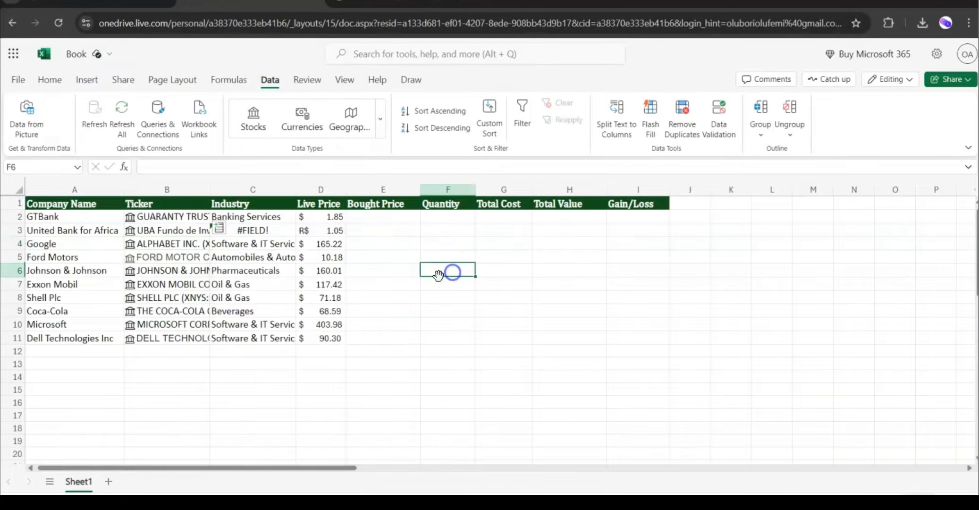
# Paste the purchase prices and quantities into the Bought Price and Quantity columns for all ten companies.
pyautogui.moveTo(326, 218); pyautogui.dragTo(332, 333)
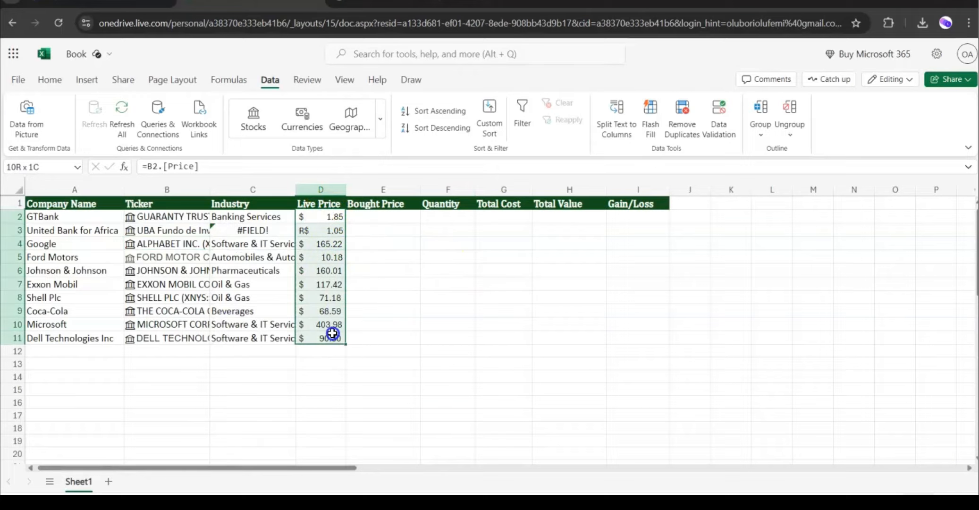
pyautogui.click(158, 215)
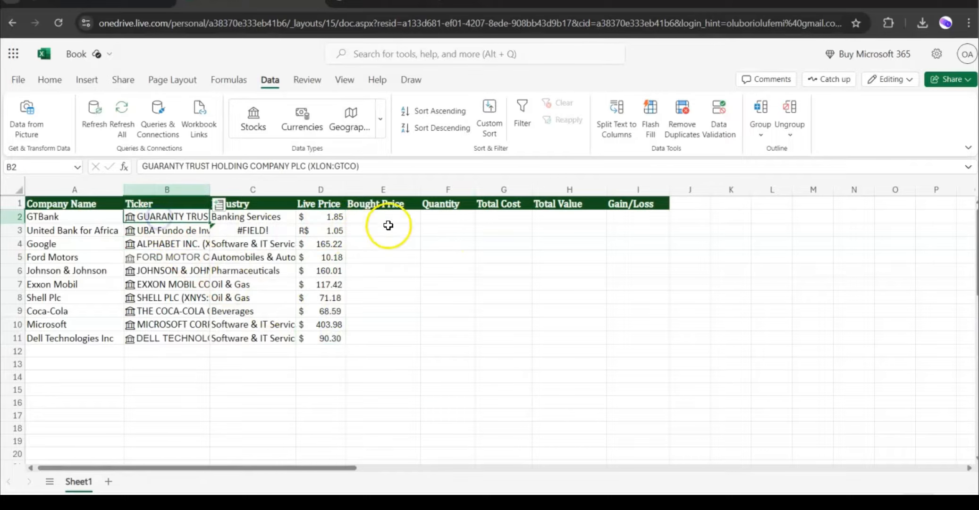
pyautogui.moveTo(383, 220); pyautogui.dragTo(432, 336)
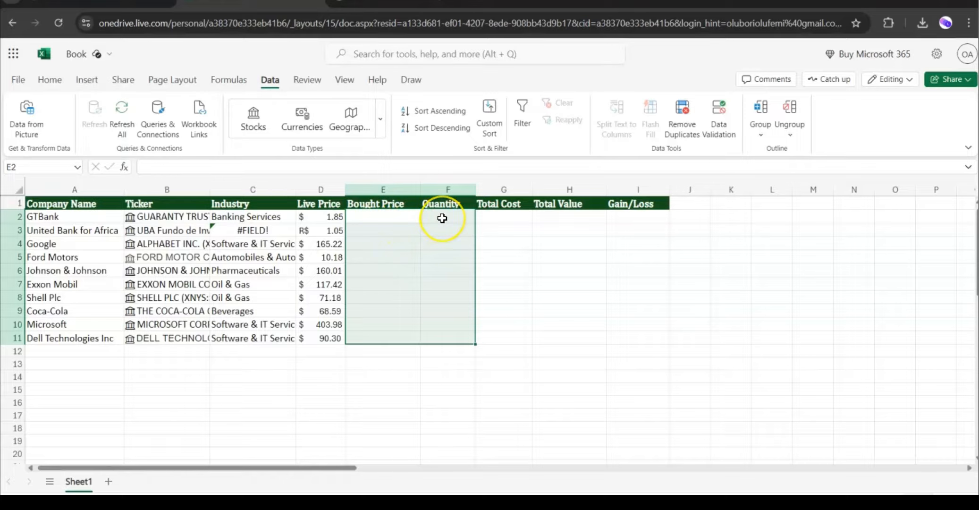
pyautogui.write('$1.50\t50 $1.00\t80 $165.00\t15 $11.00\t23 $156.00\t78 $115.00\t15 $50.00\t13 $60.00\t29 $407.00\t30 $95.00\t35')
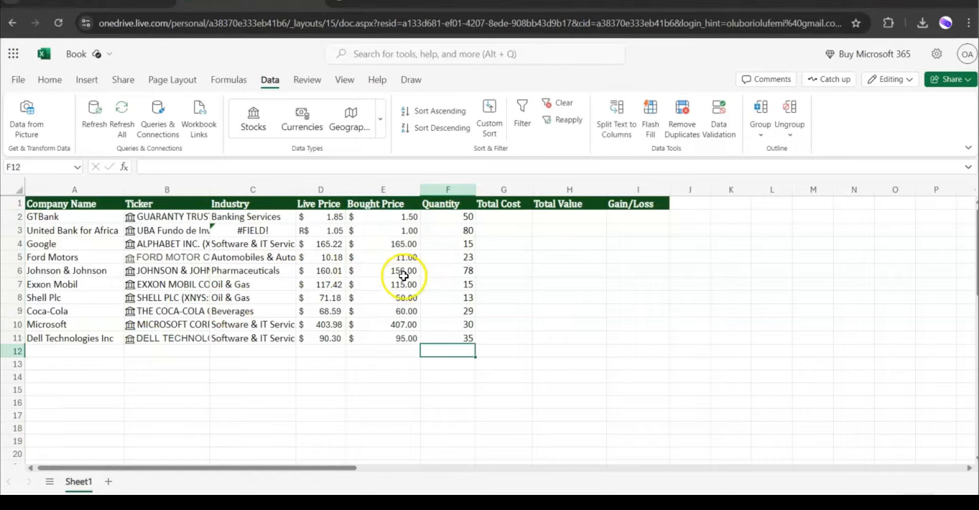
# Review the Live Price, Bought Price and Quantity columns for rows 2 to 11.
pyautogui.click(387, 218)
pyautogui.moveTo(392, 216); pyautogui.dragTo(404, 337)
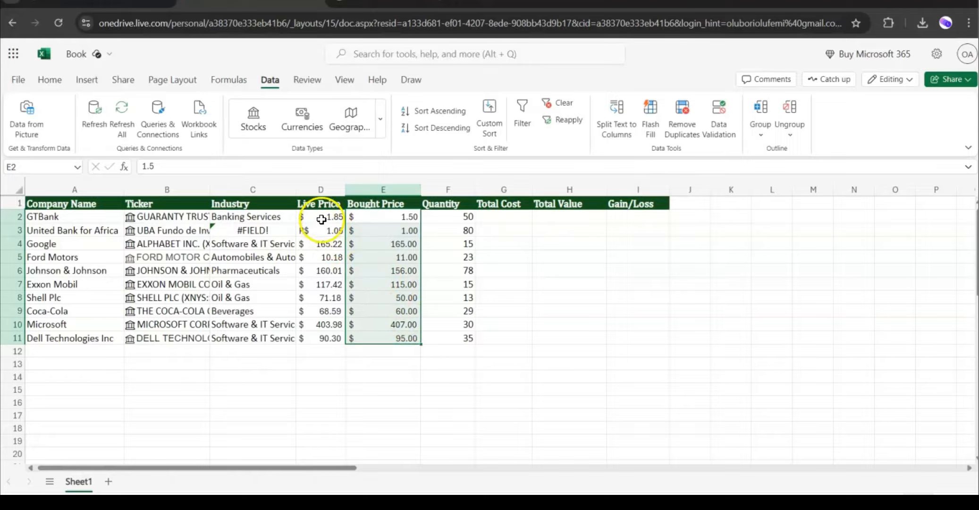
pyautogui.moveTo(324, 217); pyautogui.dragTo(330, 337)
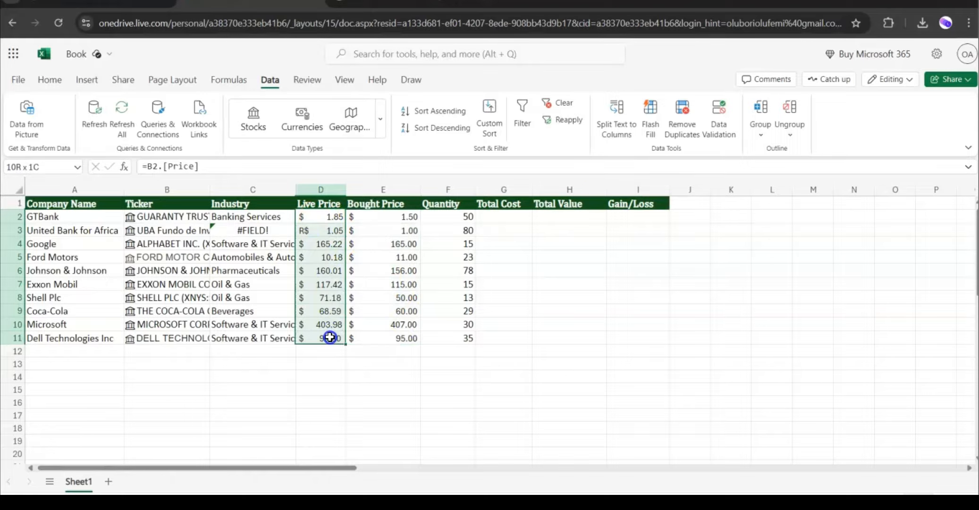
pyautogui.moveTo(389, 218); pyautogui.dragTo(391, 346)
pyautogui.moveTo(454, 216); pyautogui.dragTo(463, 334)
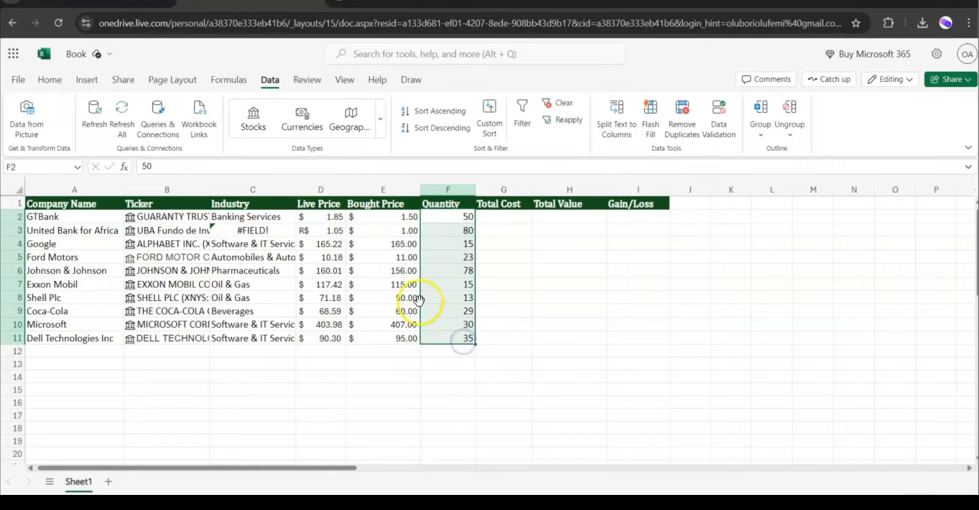
# Enter the formula =E2*F2 in GTBank's Total Cost cell.
pyautogui.click(503, 220)
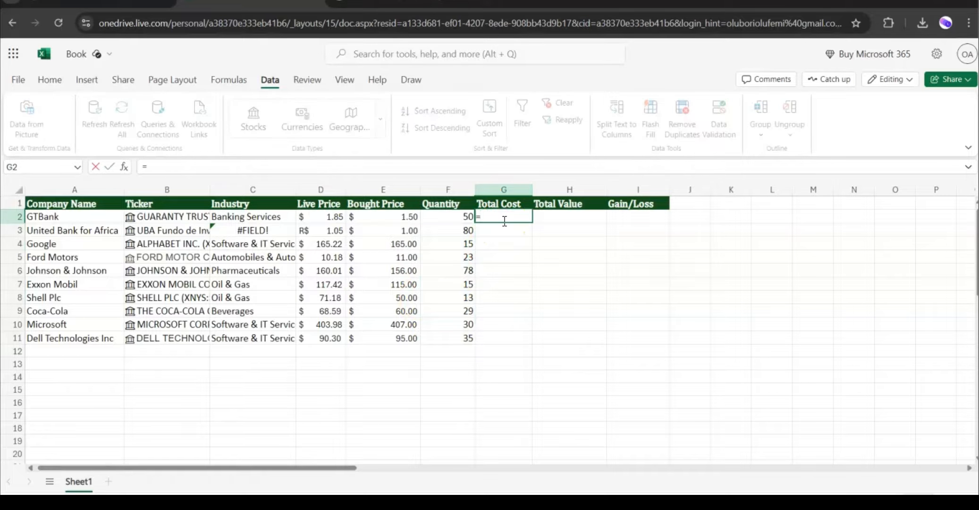
pyautogui.click(388, 218)
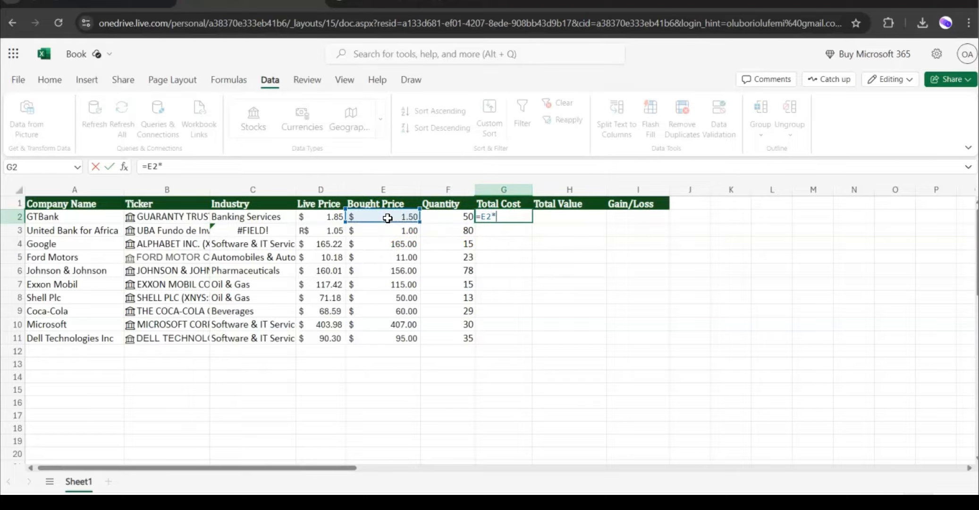
pyautogui.write('*')
pyautogui.click(433, 217)
pyautogui.press('Return')
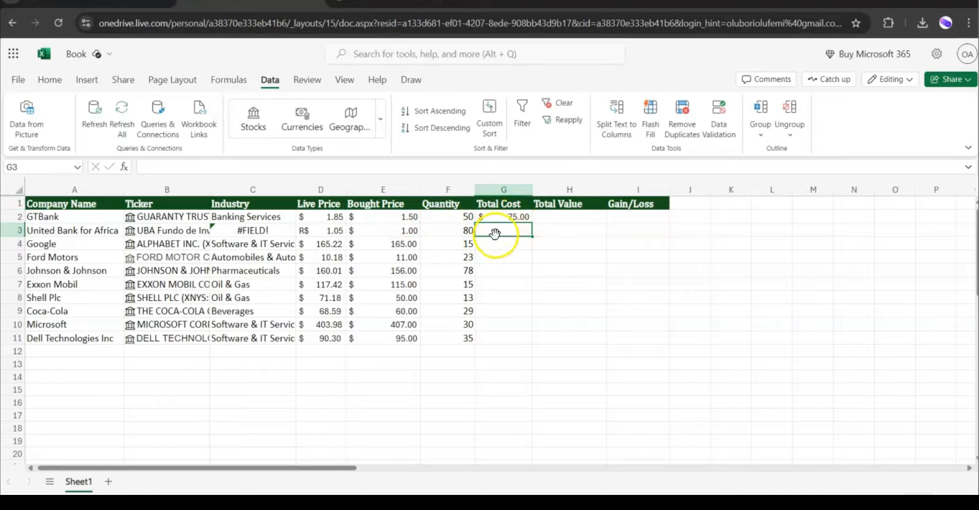
# Enter the formula =D2*F2 in GTBank's Total Value cell.
pyautogui.click(551, 217)
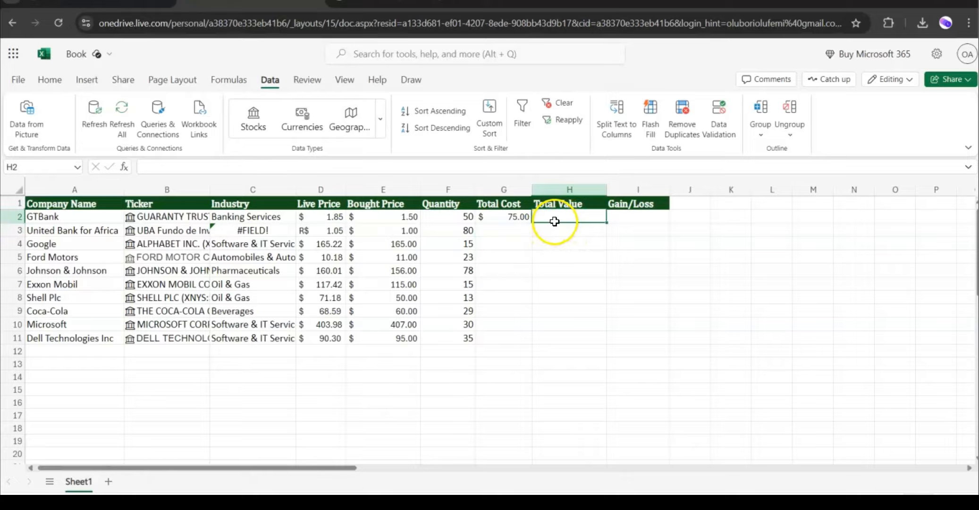
pyautogui.write('=')
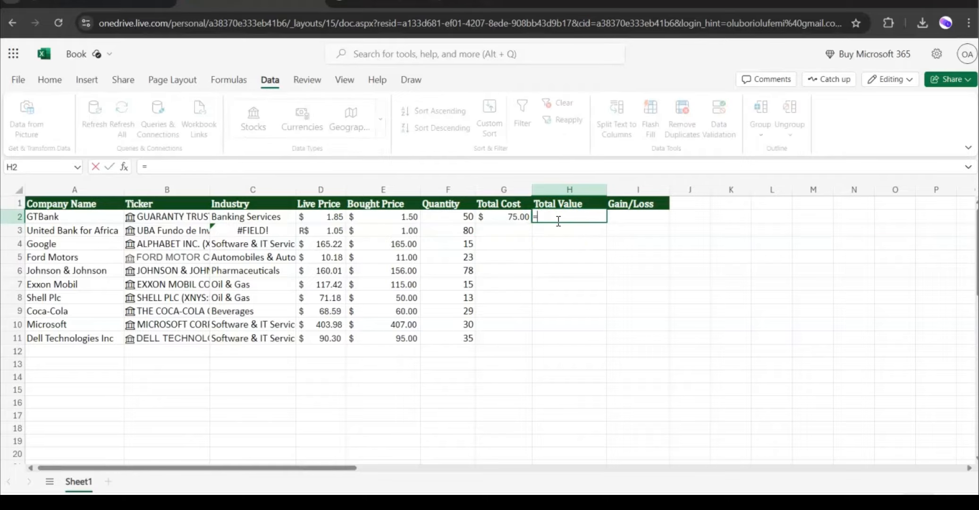
pyautogui.click(321, 217)
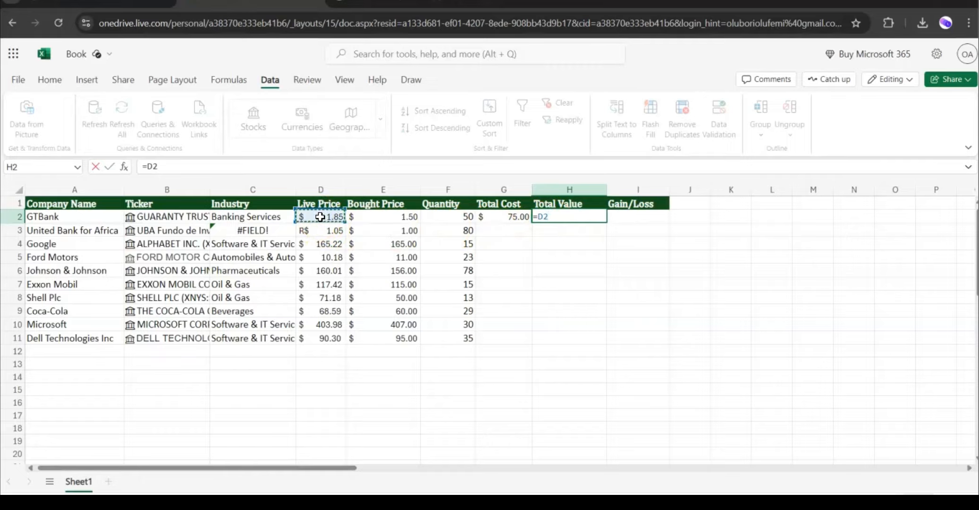
pyautogui.click(445, 214)
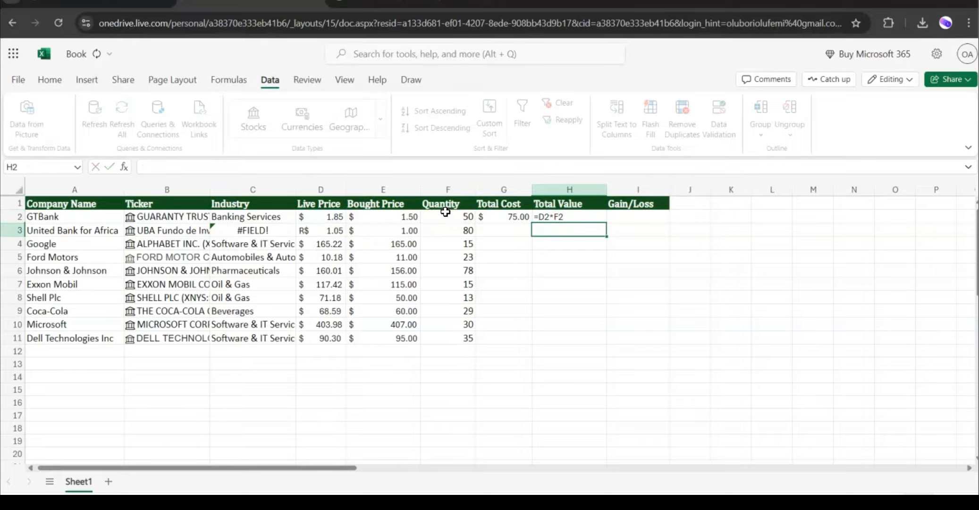
pyautogui.press('Return')
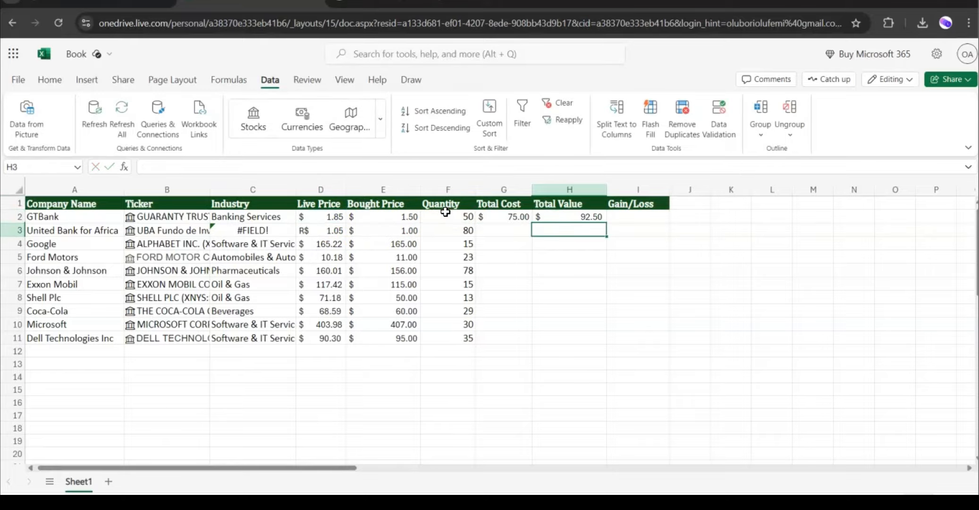
# Enter the formula =H2-G2 in GTBank's Gain/Loss cell.
pyautogui.click(566, 216)
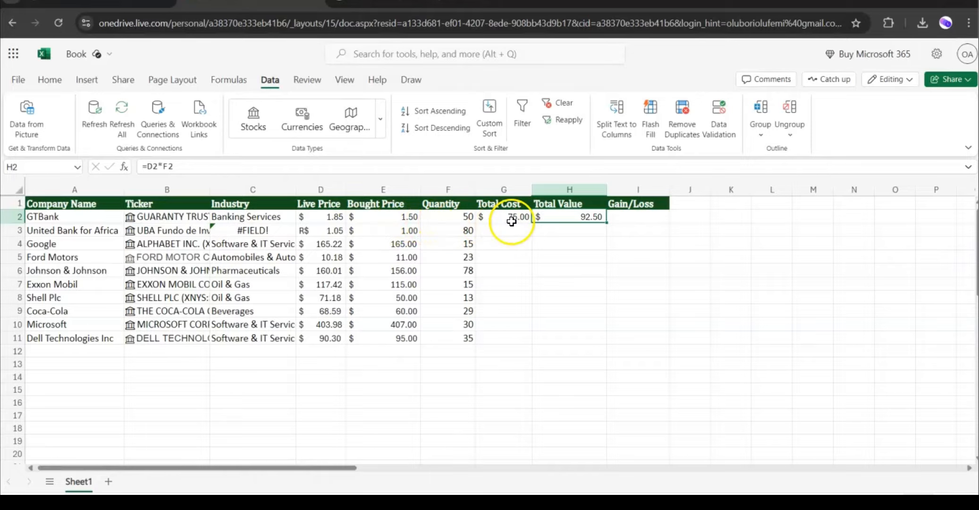
pyautogui.click(500, 217)
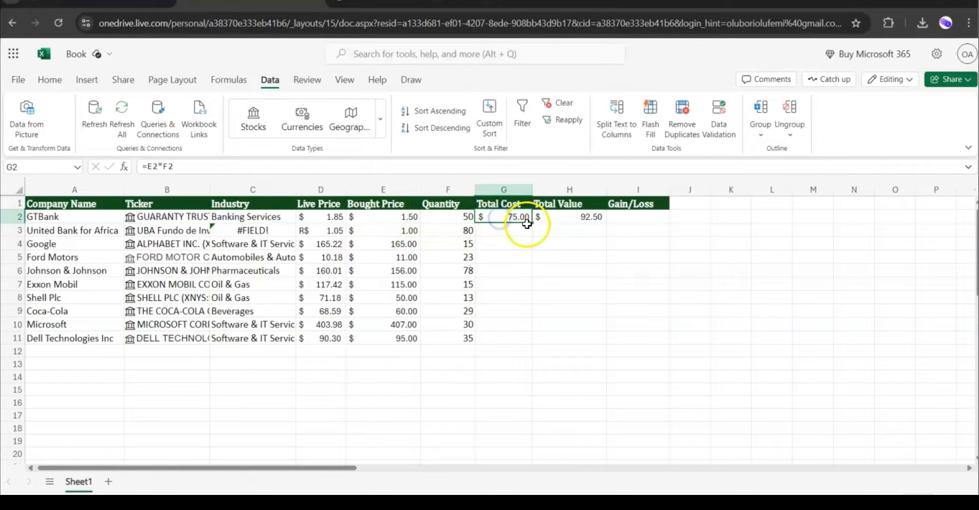
pyautogui.click(562, 218)
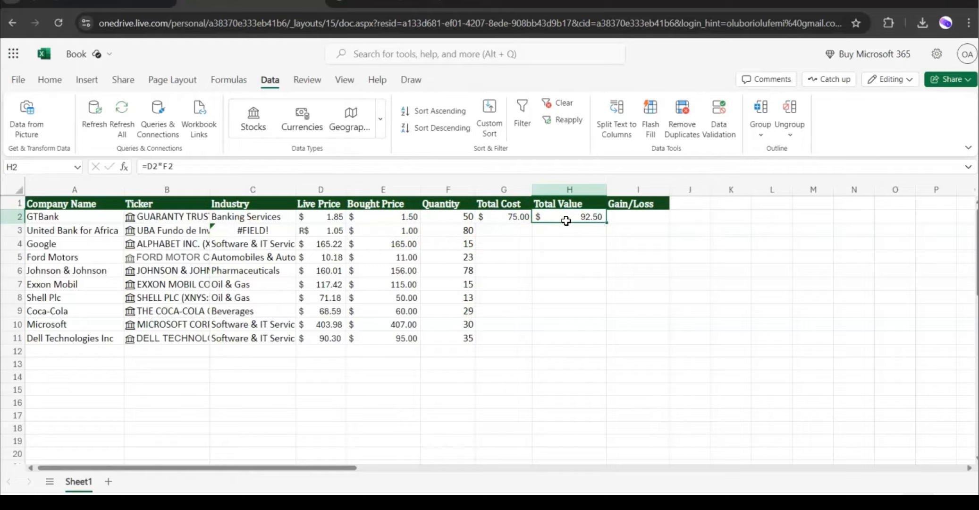
pyautogui.click(628, 219)
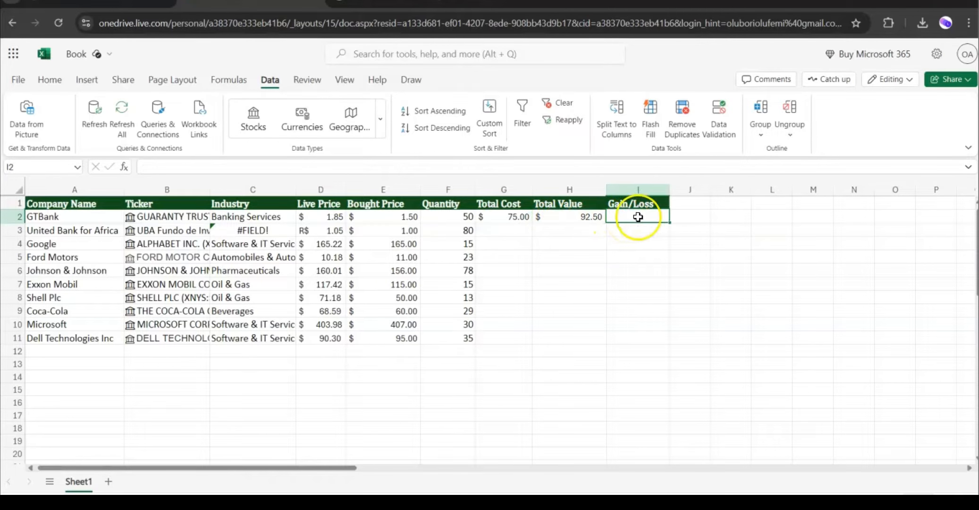
pyautogui.write('=')
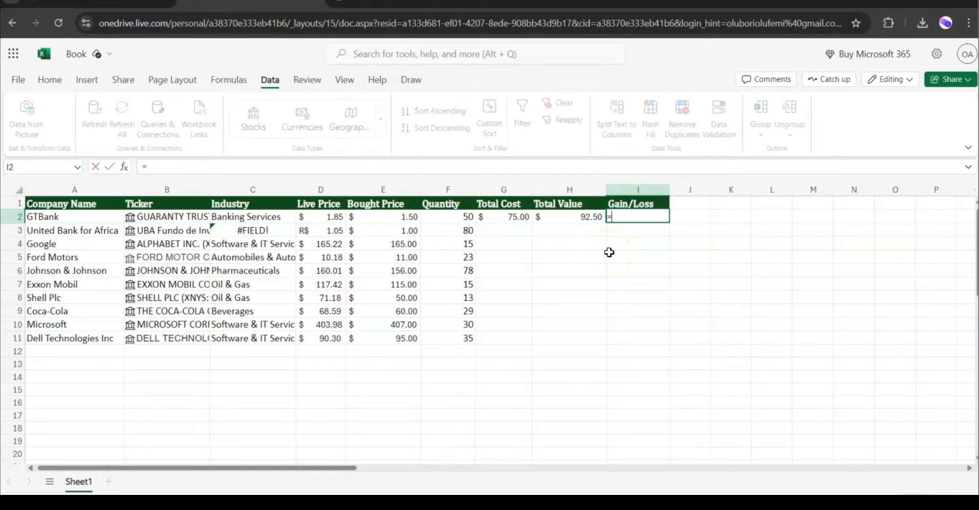
pyautogui.click(566, 217)
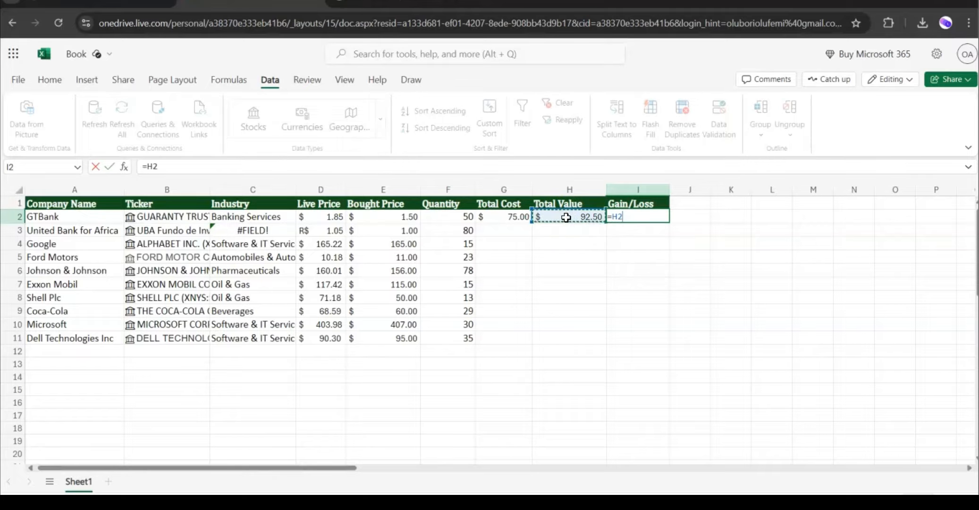
pyautogui.write('-')
pyautogui.click(503, 218)
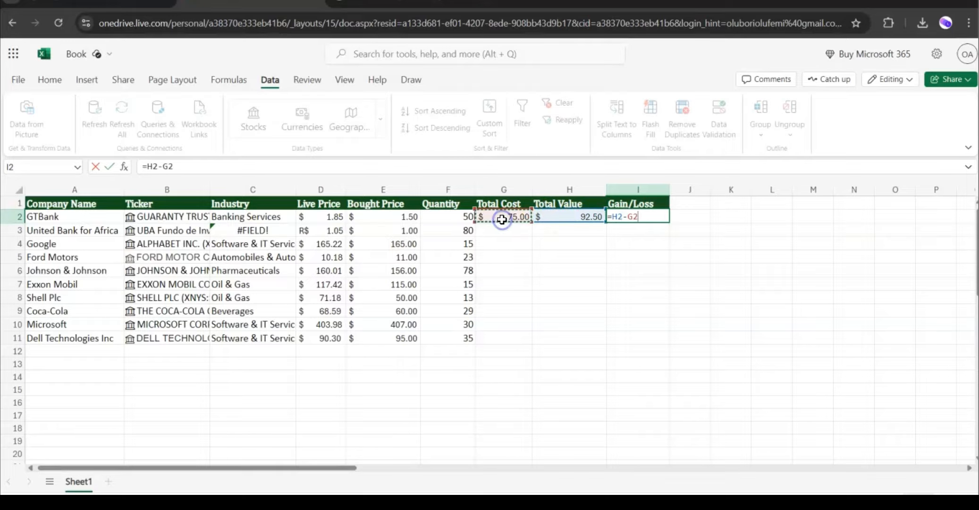
pyautogui.press('Return')
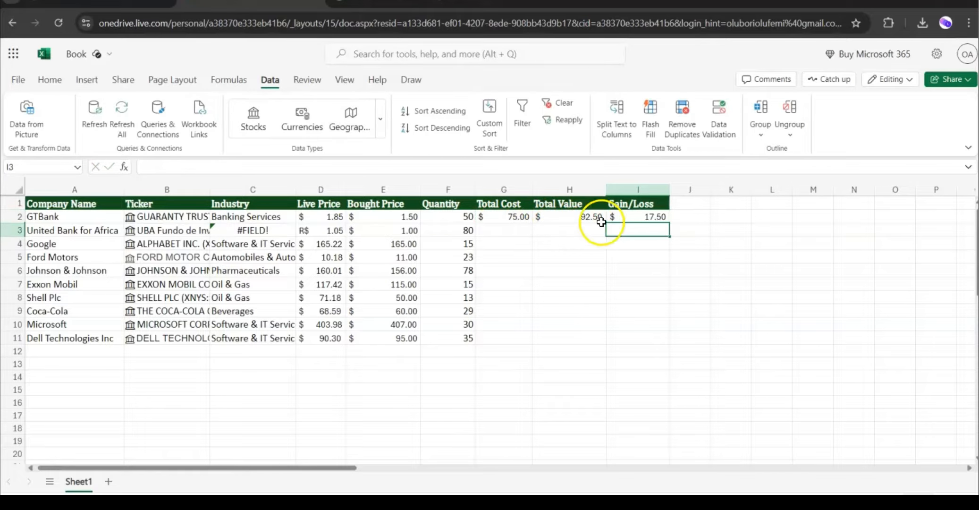
# Fill the Total Cost, Total Value and Gain/Loss formulas down through row 11.
pyautogui.click(632, 217)
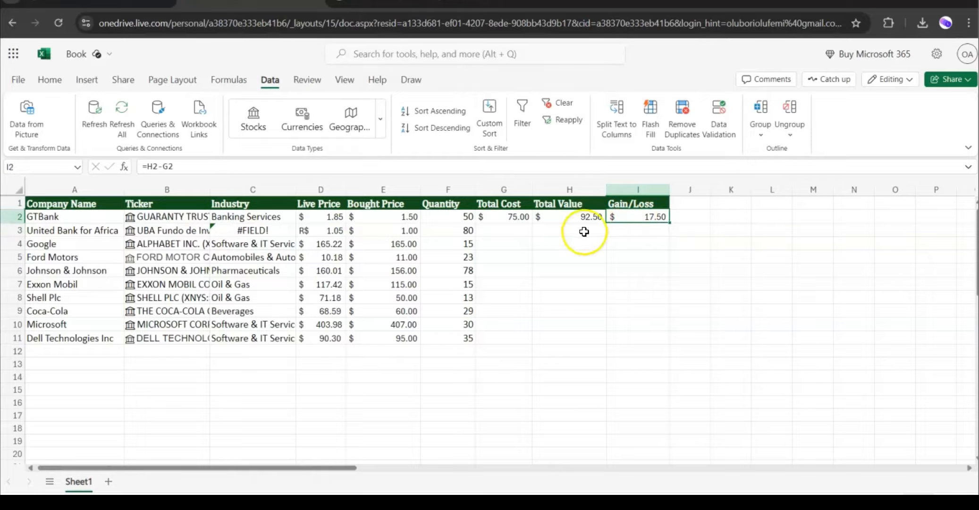
pyautogui.moveTo(494, 217); pyautogui.dragTo(678, 333)
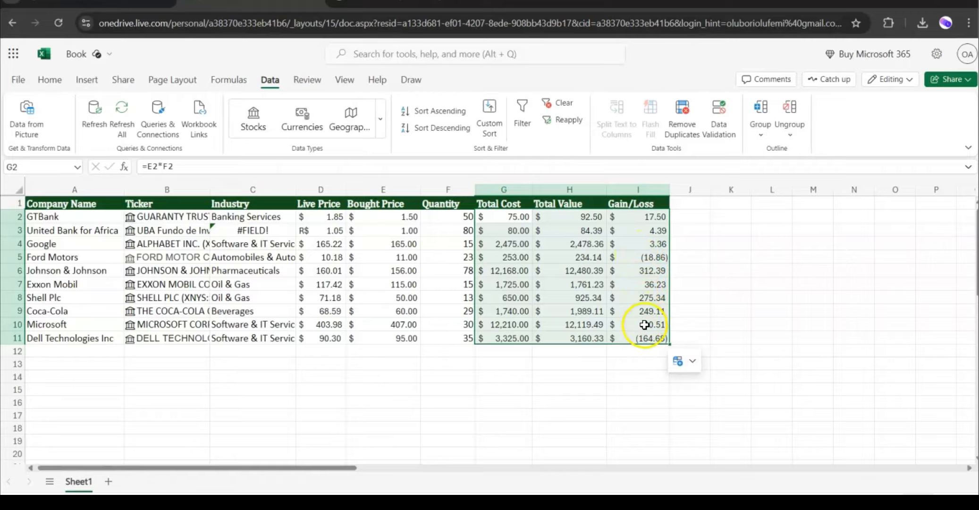
pyautogui.click(523, 312)
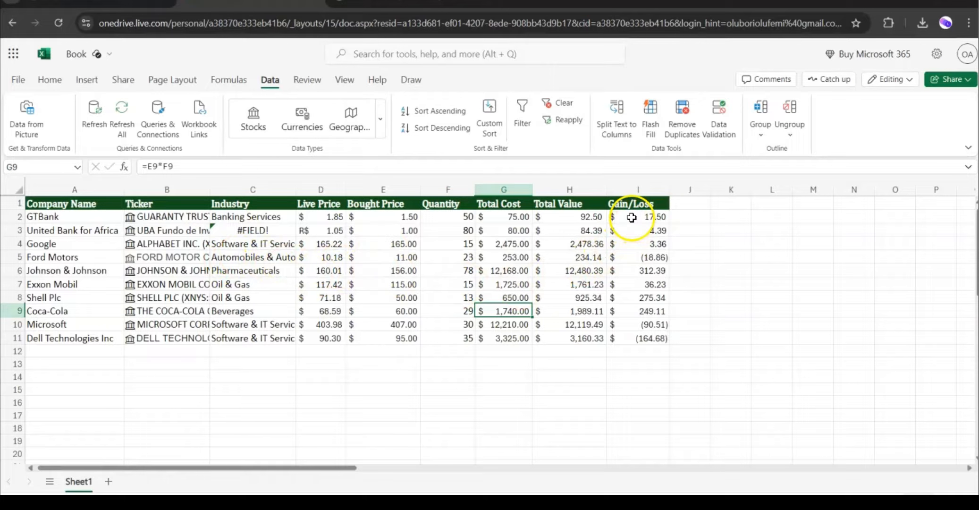
# Highlight Gain/Loss cells I2:I11 greater than 0 with green fill and dark green text.
pyautogui.moveTo(631, 217); pyautogui.dragTo(642, 333)
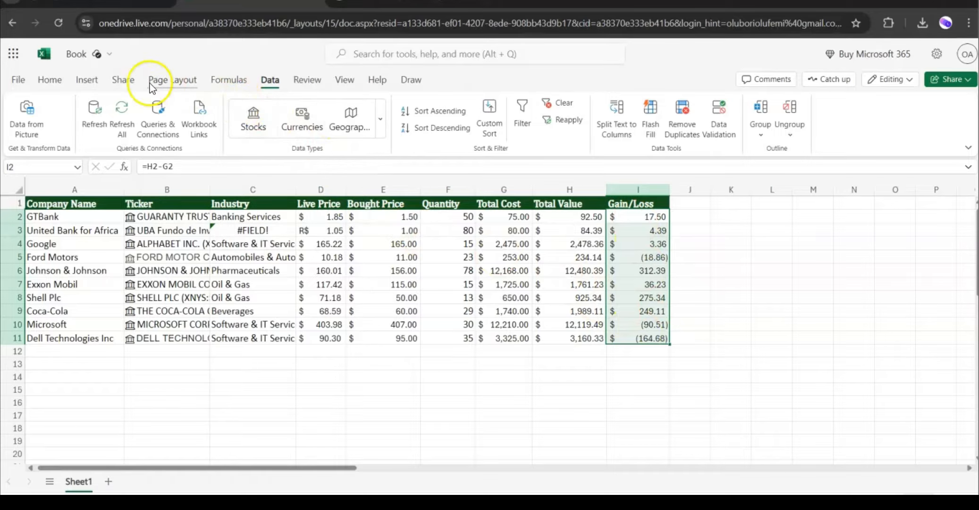
pyautogui.click(50, 79)
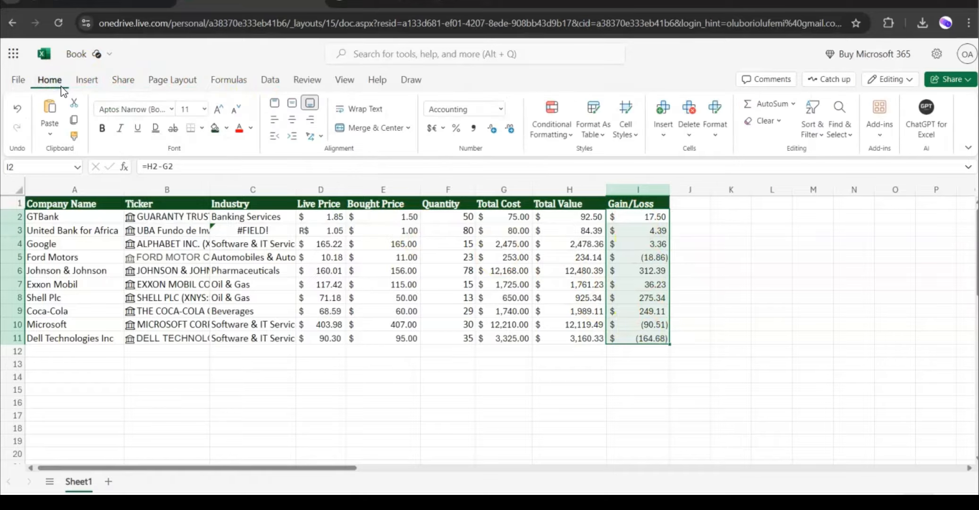
pyautogui.click(564, 137)
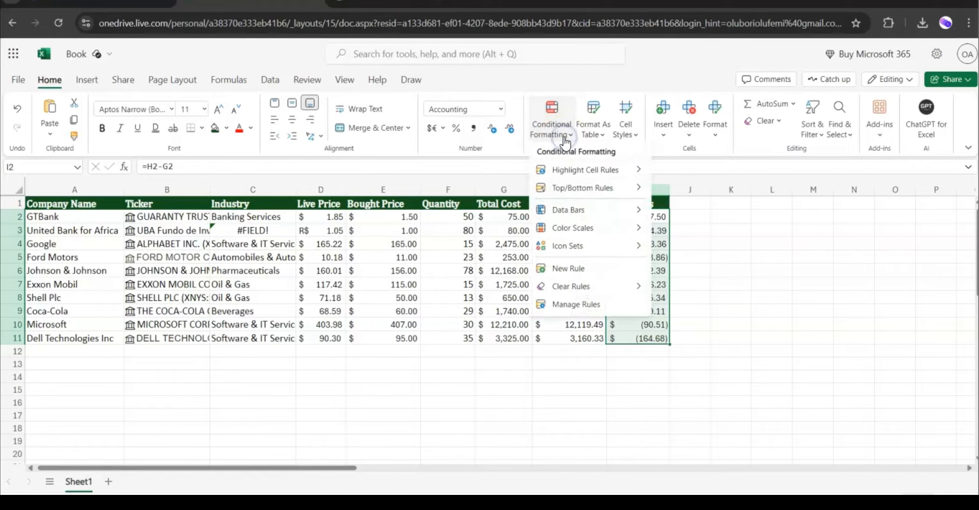
pyautogui.click(599, 174)
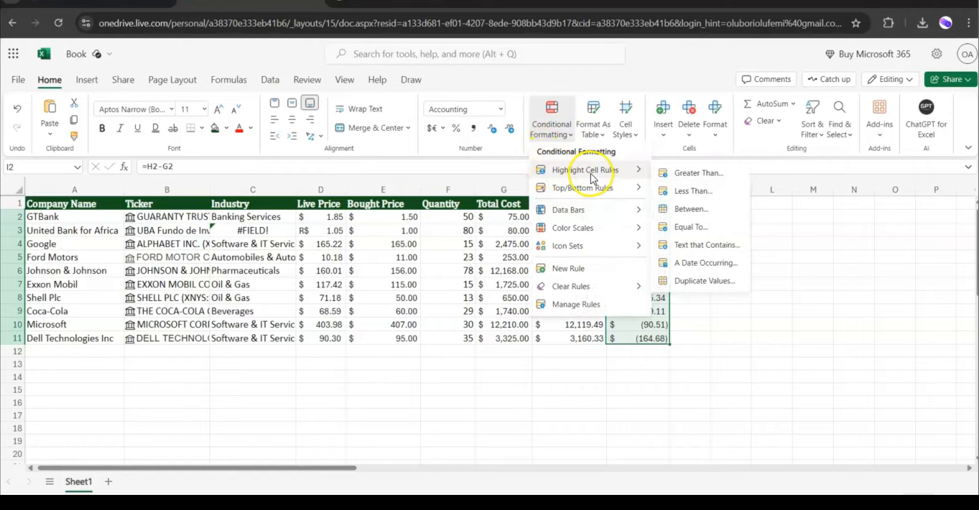
pyautogui.click(695, 173)
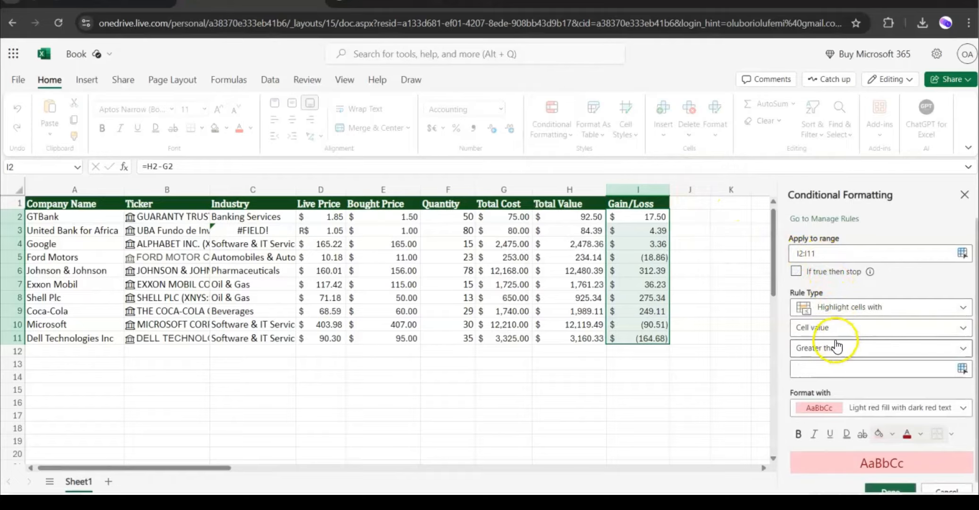
pyautogui.click(835, 372)
pyautogui.write('0')
pyautogui.click(822, 407)
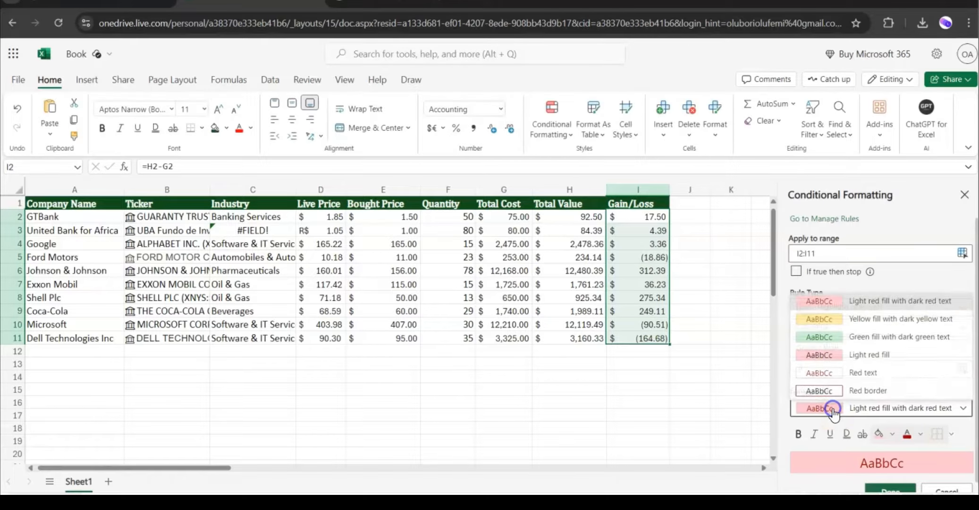
pyautogui.click(824, 335)
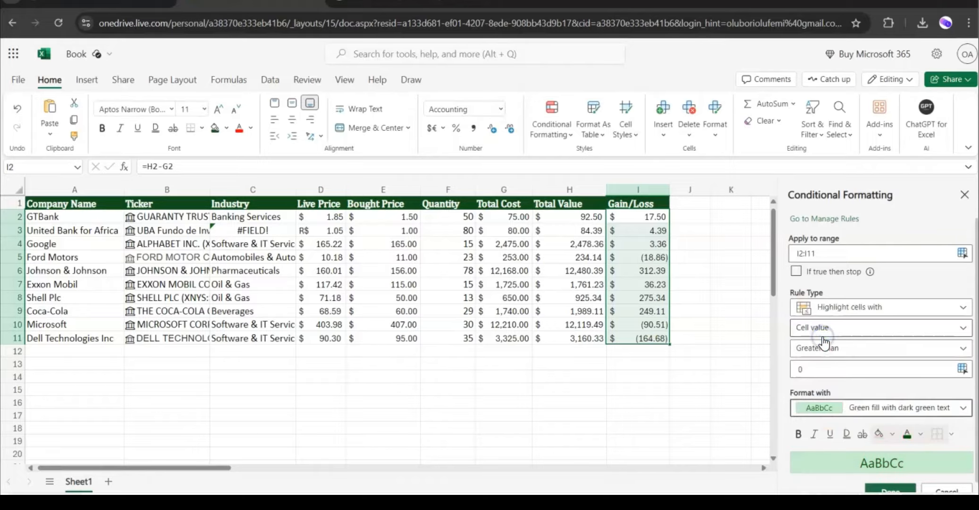
pyautogui.scroll(-1, 881, 487)
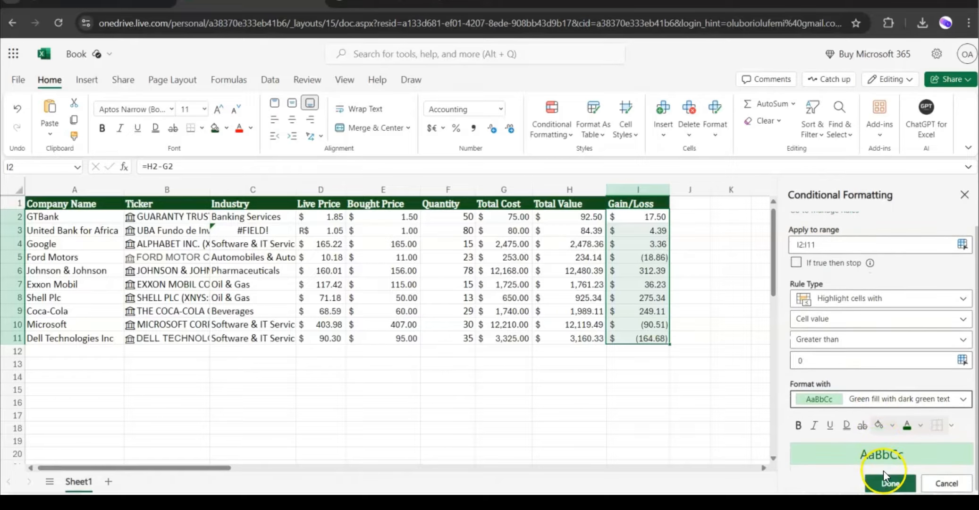
pyautogui.click(881, 484)
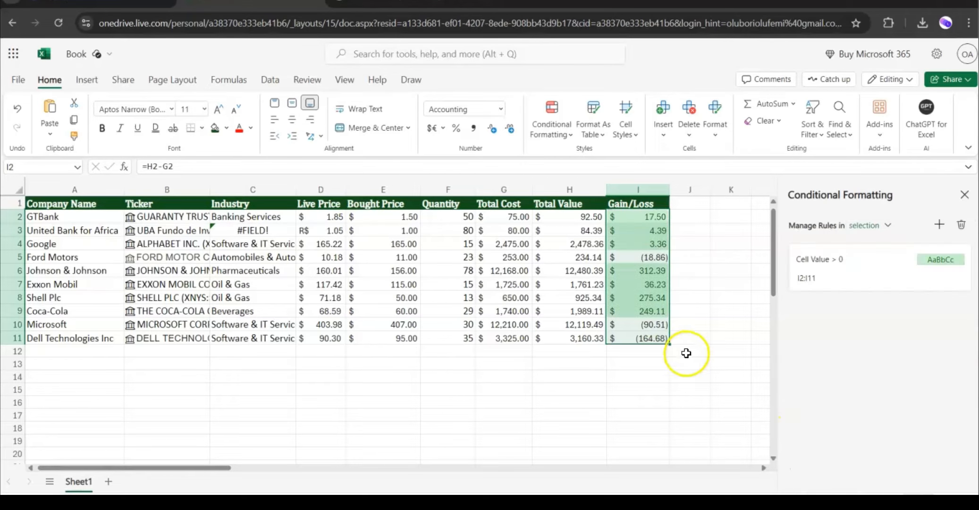
# Highlight Gain/Loss cells I2:I11 less than 0 with light red fill and dark red text, then close the formatting pane.
pyautogui.click(687, 375)
pyautogui.moveTo(638, 216); pyautogui.dragTo(660, 341)
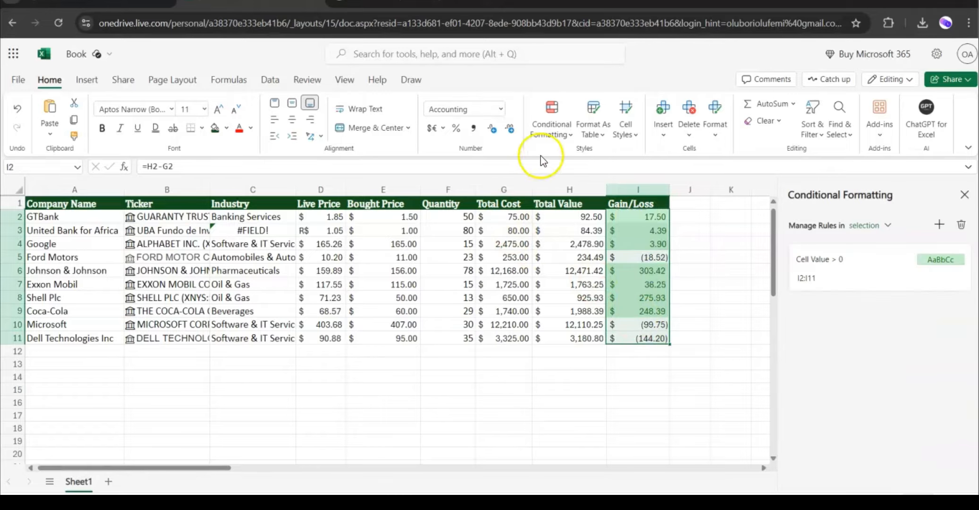
pyautogui.click(557, 130)
pyautogui.moveTo(602, 176)
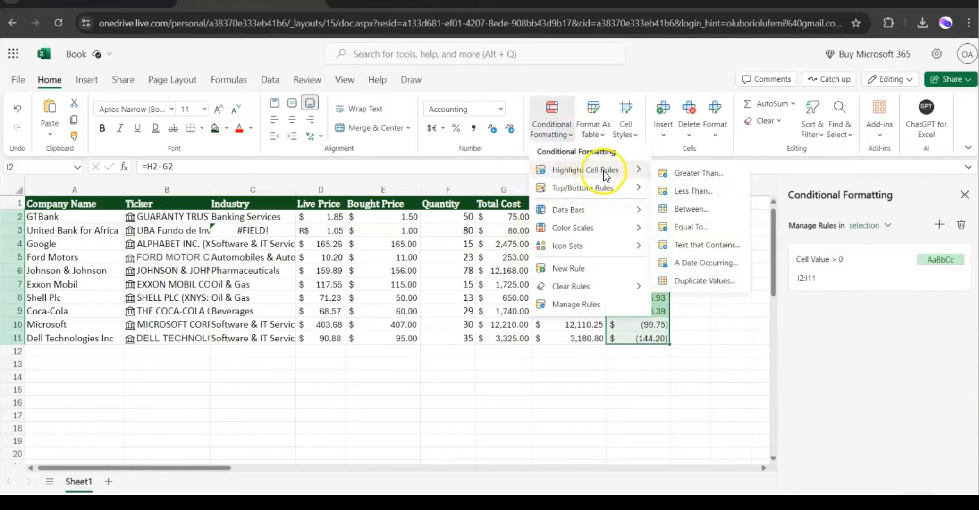
pyautogui.click(691, 191)
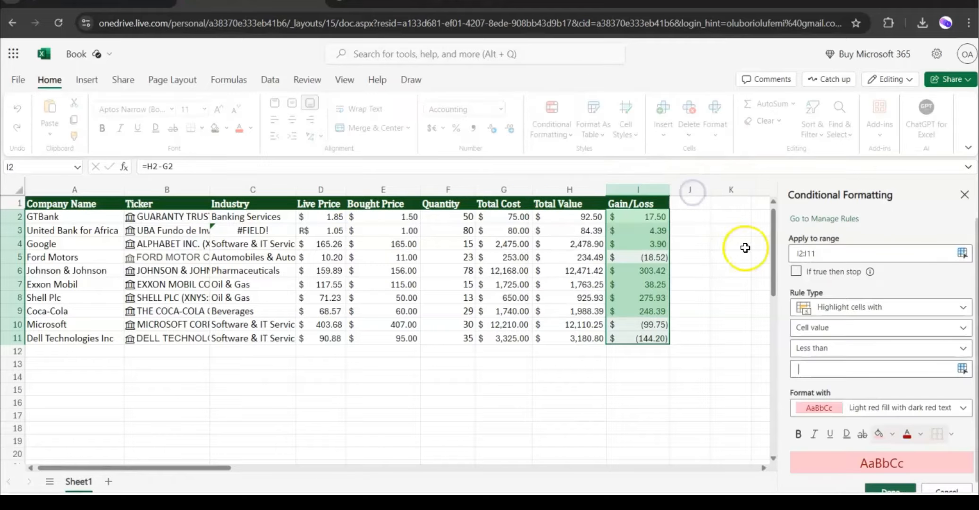
pyautogui.click(828, 366)
pyautogui.write('0')
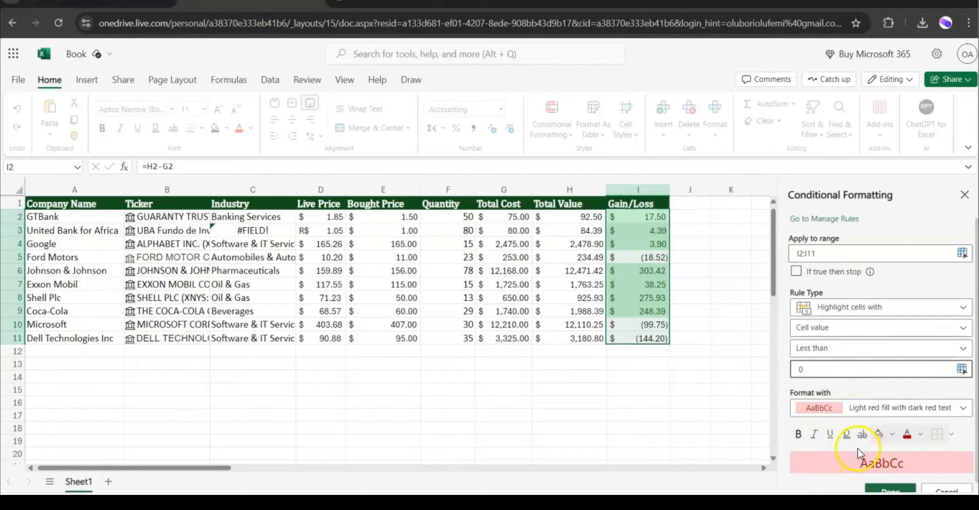
pyautogui.scroll(-1, 858, 449)
pyautogui.click(889, 482)
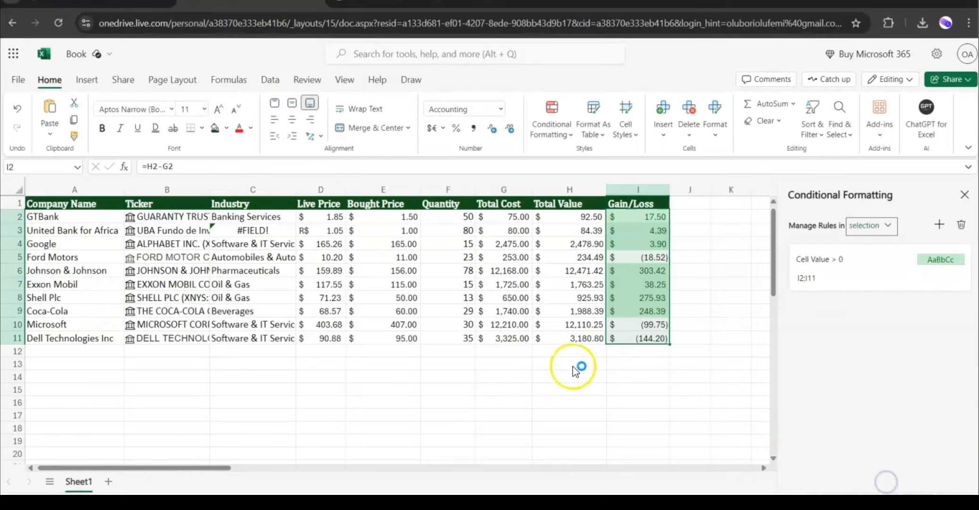
pyautogui.click(621, 388)
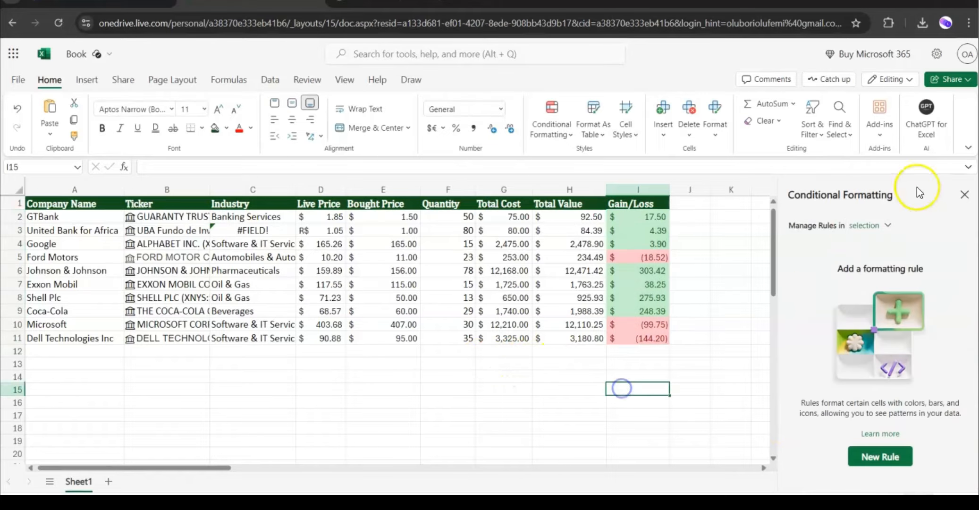
pyautogui.click(966, 195)
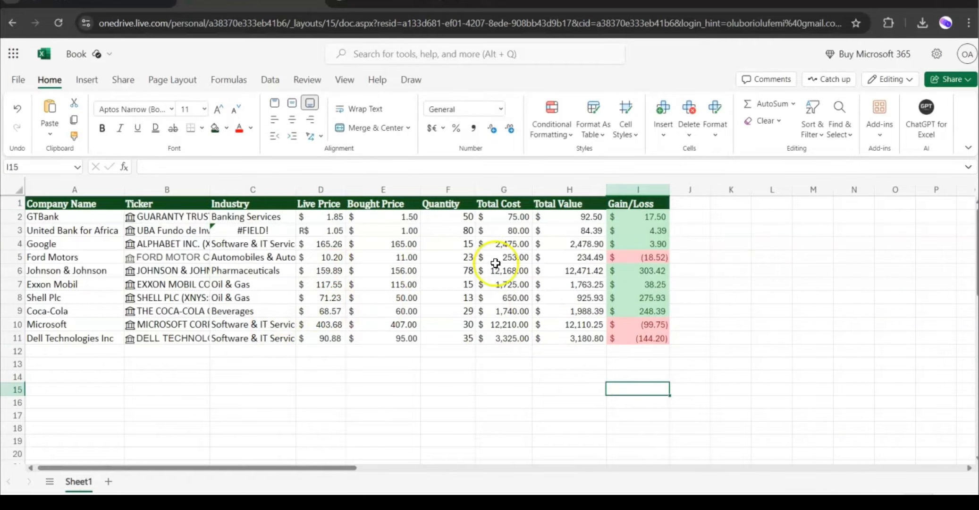
# Select the whole sheet and autofit all column widths to their contents.
pyautogui.click(580, 359)
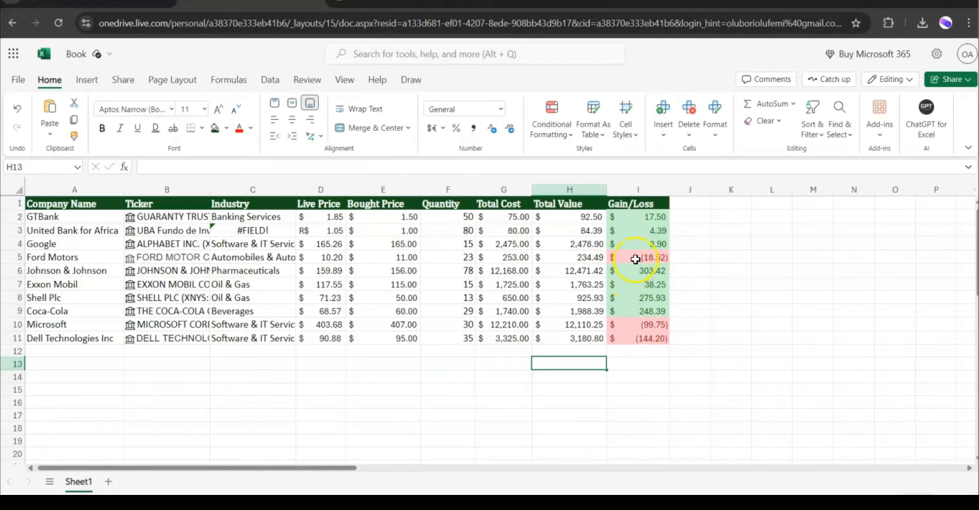
pyautogui.click(642, 326)
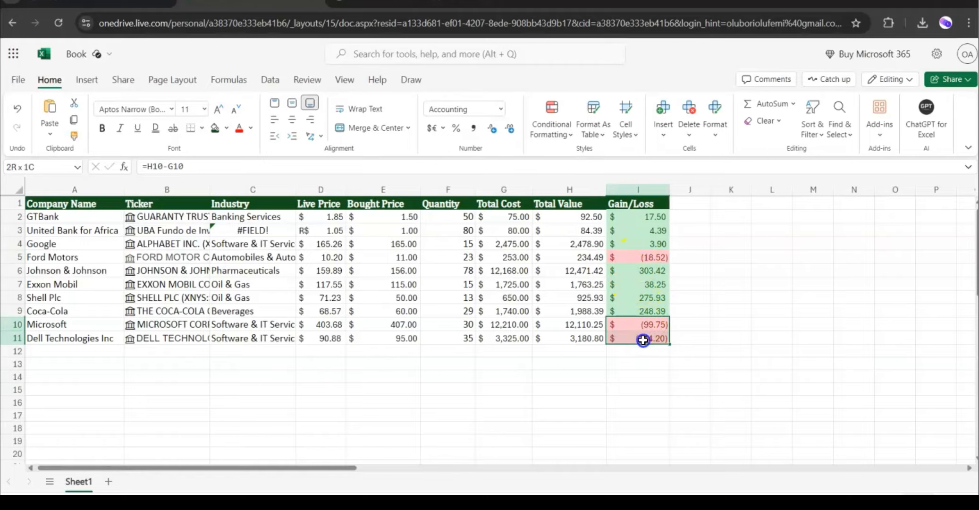
pyautogui.click(540, 326)
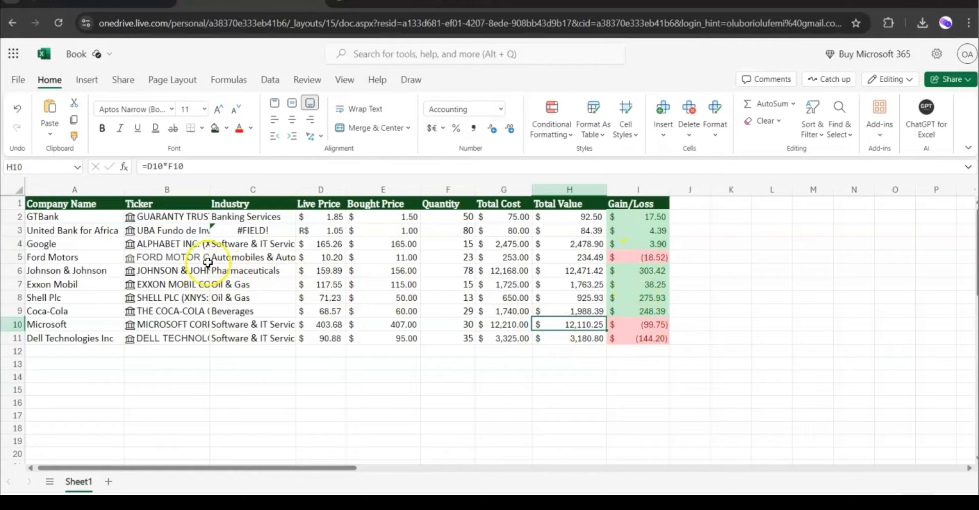
pyautogui.click(269, 282)
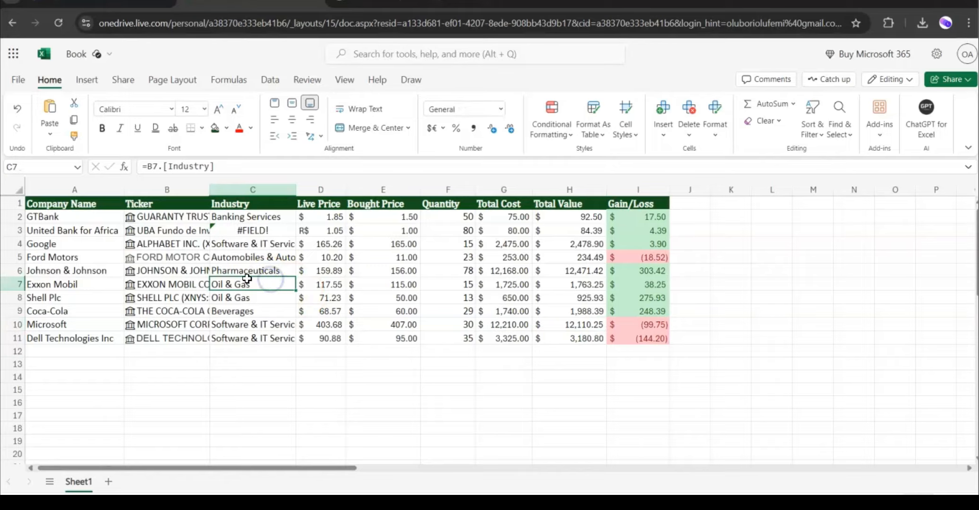
pyautogui.click(18, 189)
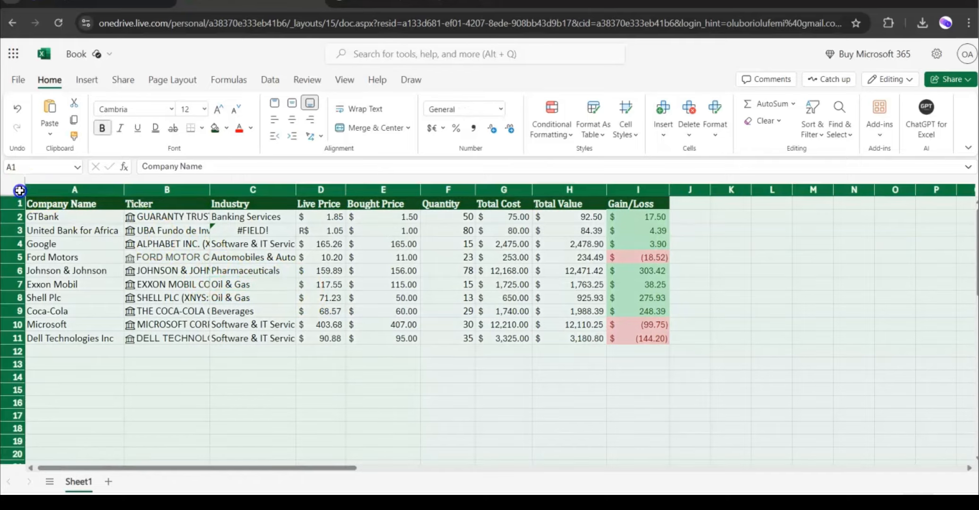
pyautogui.doubleClick(209, 191)
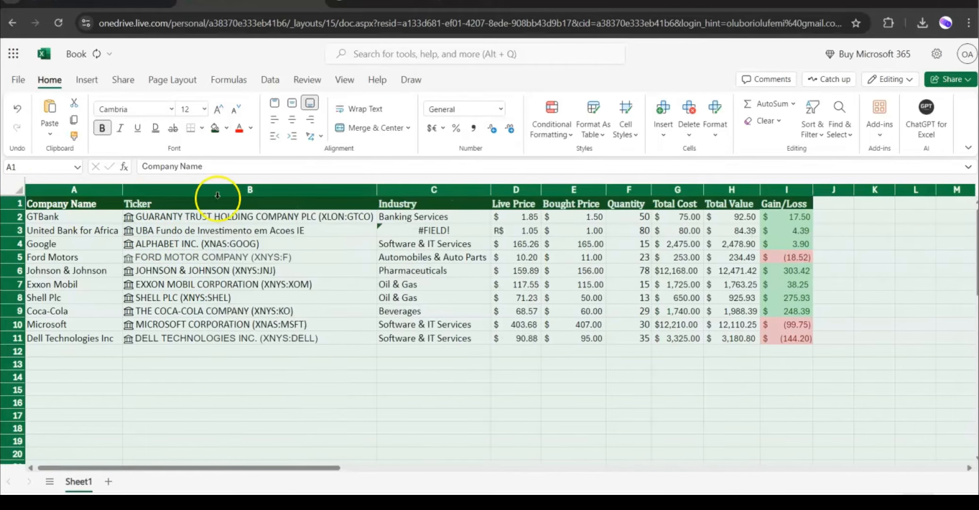
# Convert the data range A1:I11 into a table with headers.
pyautogui.click(320, 282)
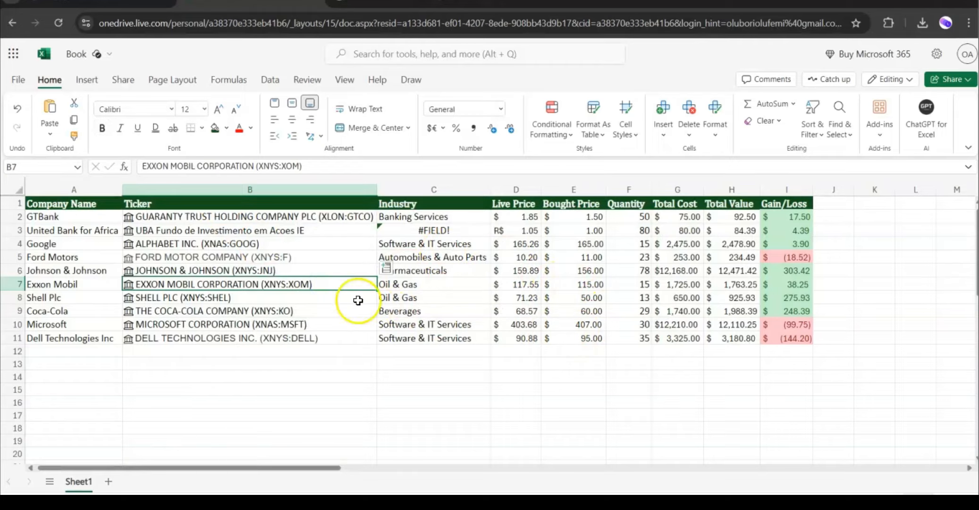
pyautogui.click(86, 83)
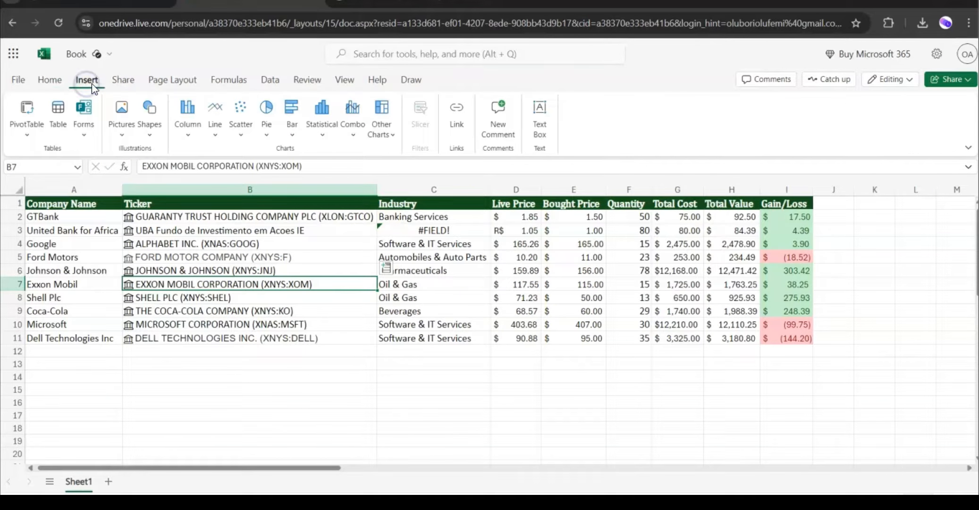
pyautogui.click(63, 122)
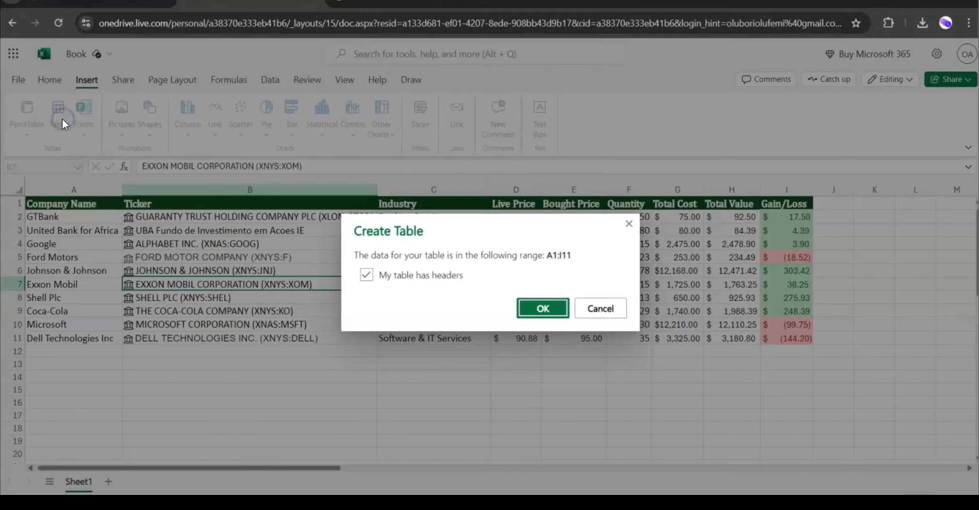
pyautogui.click(537, 310)
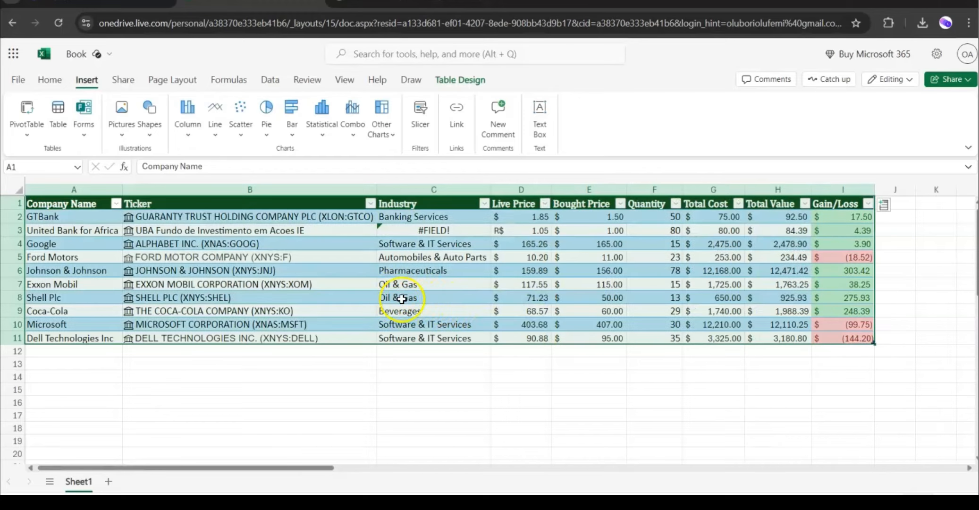
# Apply a Greater Than number filter on the Gain/Loss column to show only gains.
pyautogui.click(373, 309)
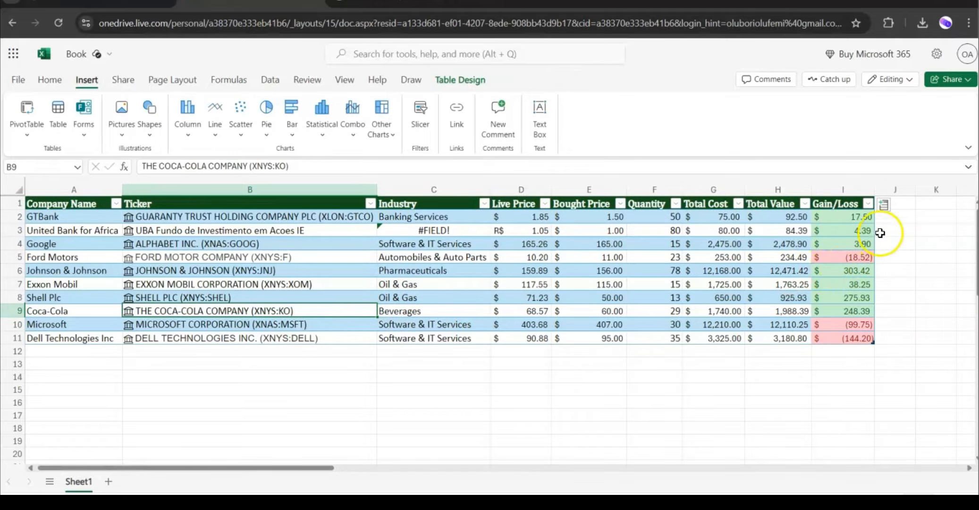
pyautogui.click(869, 204)
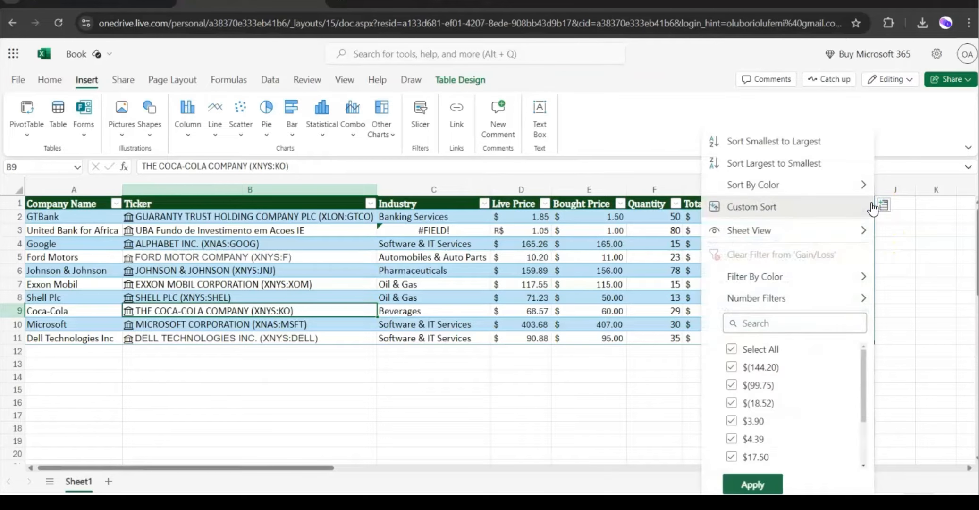
pyautogui.moveTo(827, 299)
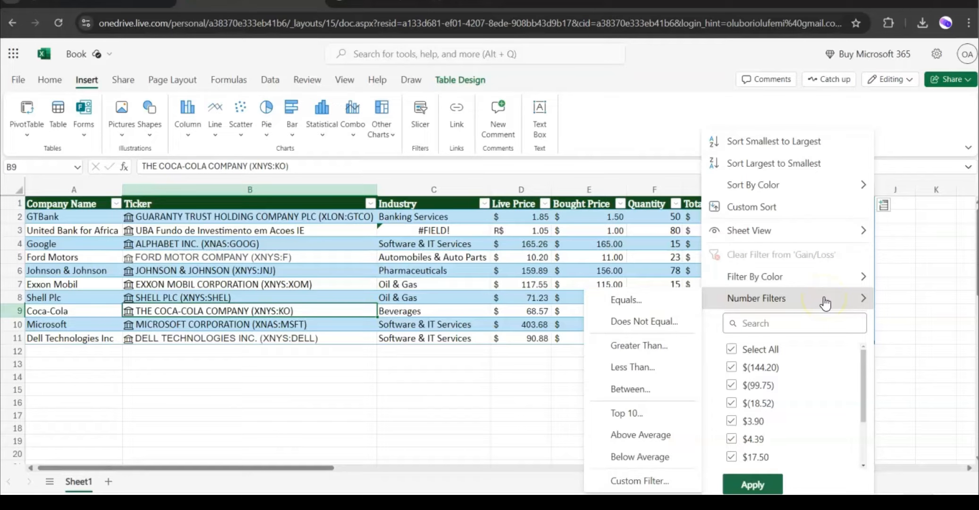
pyautogui.click(653, 350)
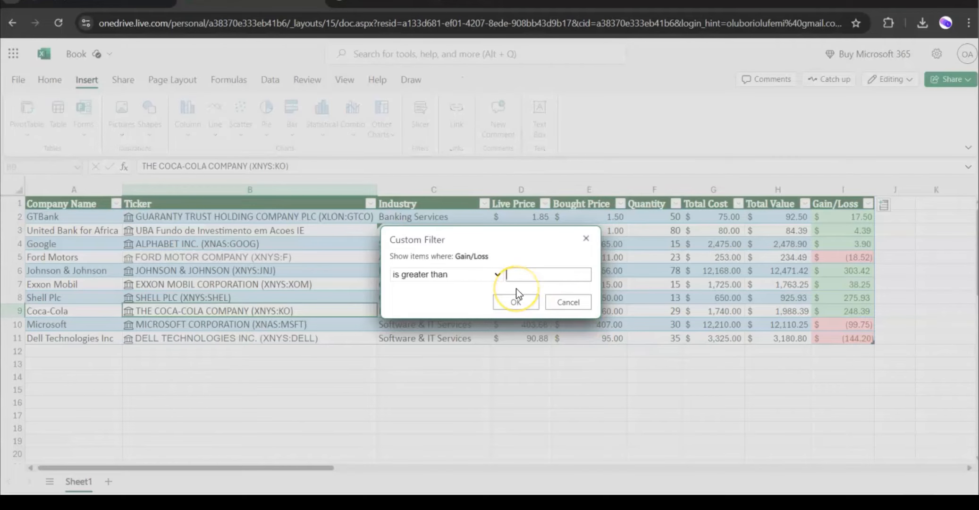
pyautogui.click(519, 303)
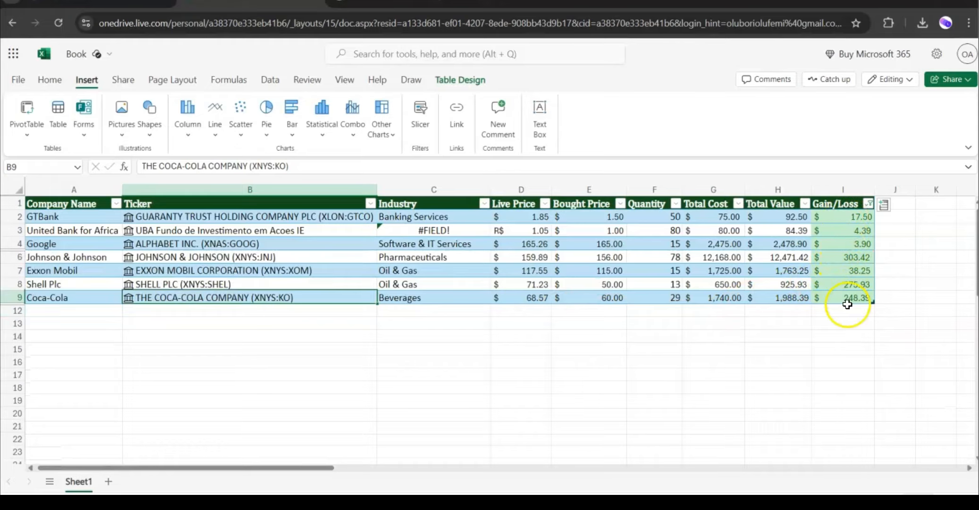
# Clear the filter from the Gain/Loss column.
pyautogui.click(868, 203)
pyautogui.moveTo(779, 270)
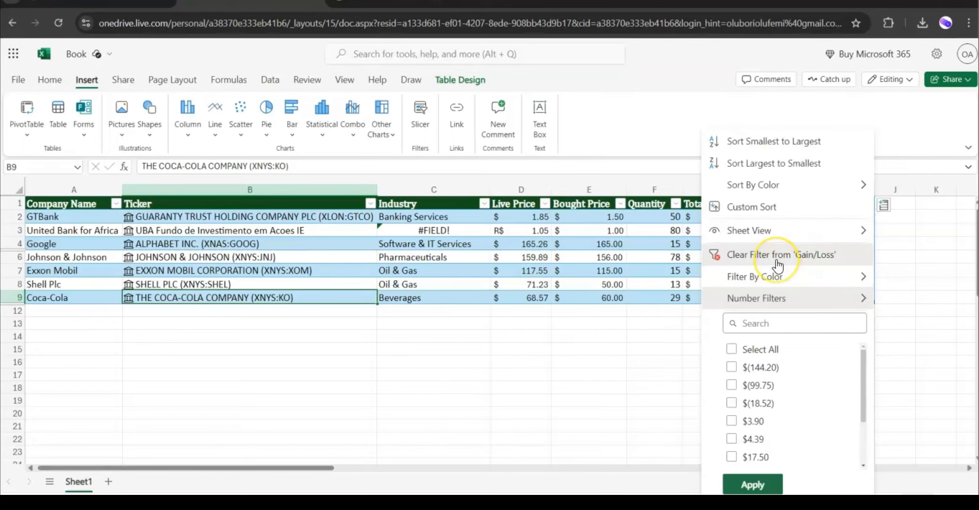
pyautogui.click(777, 260)
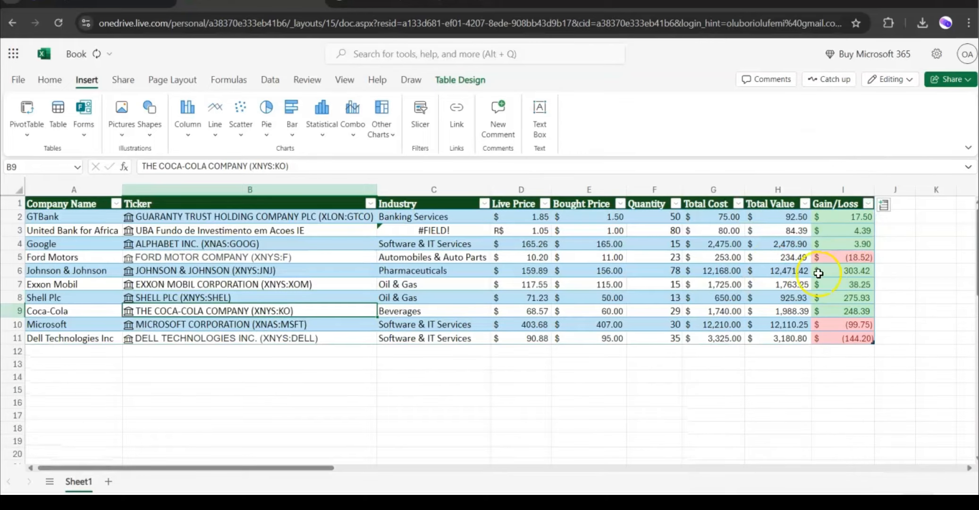
pyautogui.click(873, 206)
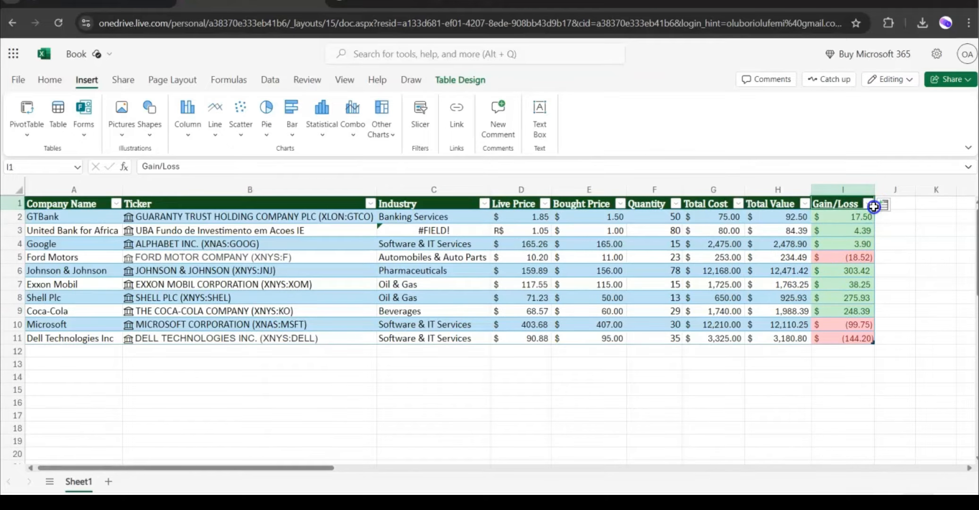
pyautogui.click(872, 204)
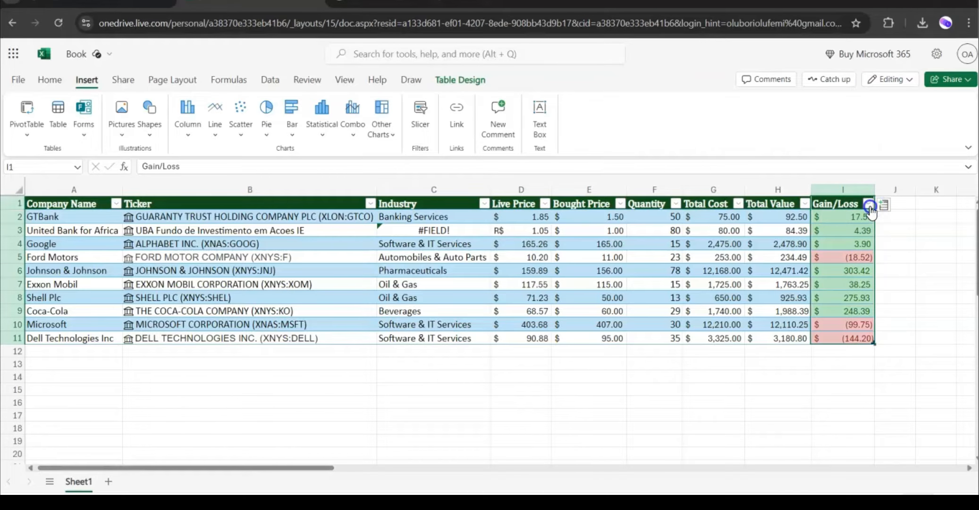
# Apply a Less Than number filter on the Gain/Loss column to show only the losses.
pyautogui.click(870, 206)
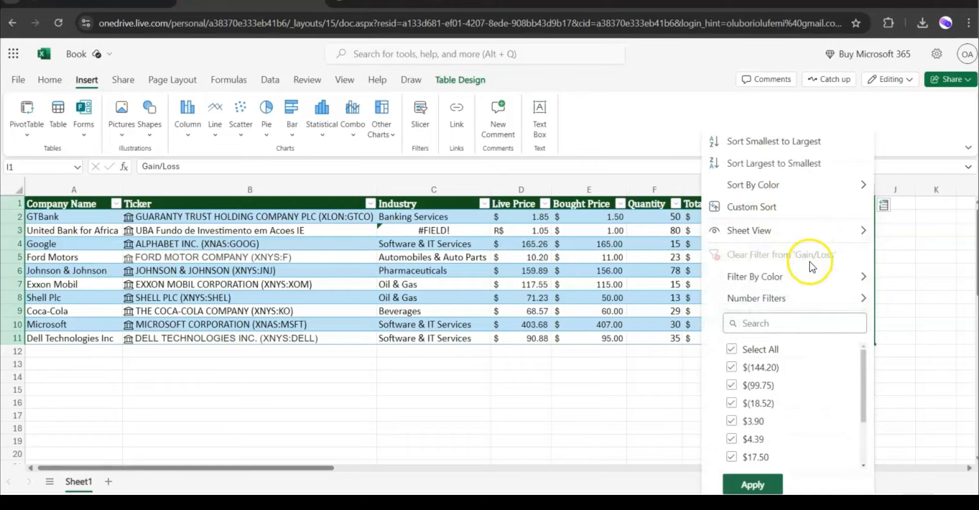
pyautogui.moveTo(785, 299)
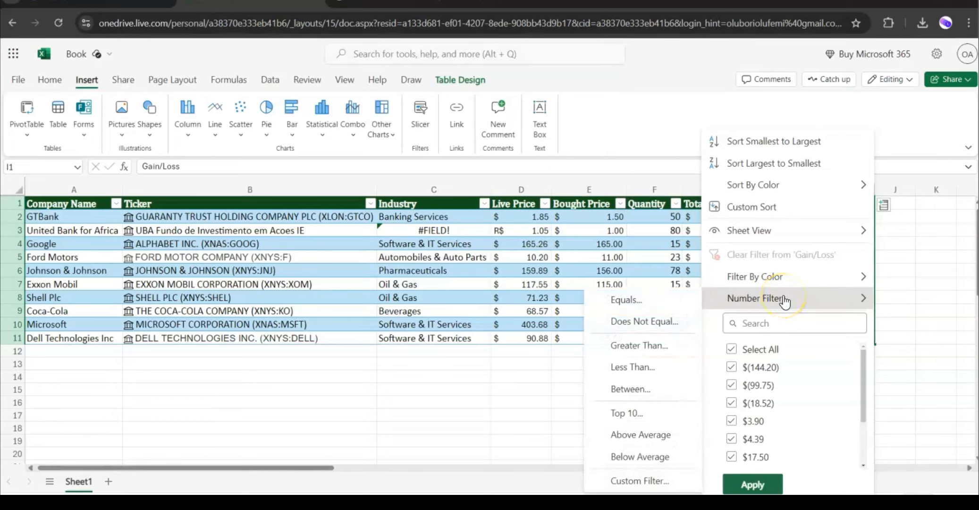
pyautogui.click(633, 366)
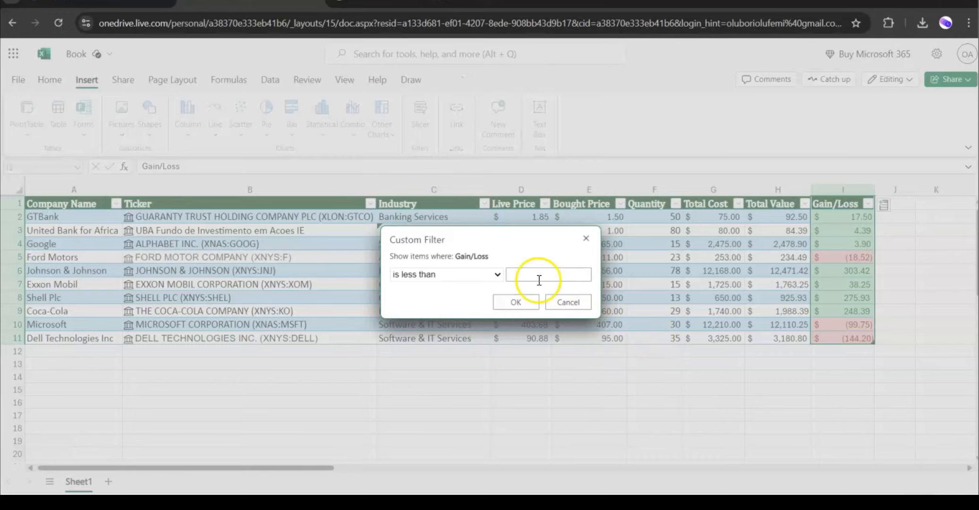
pyautogui.click(515, 302)
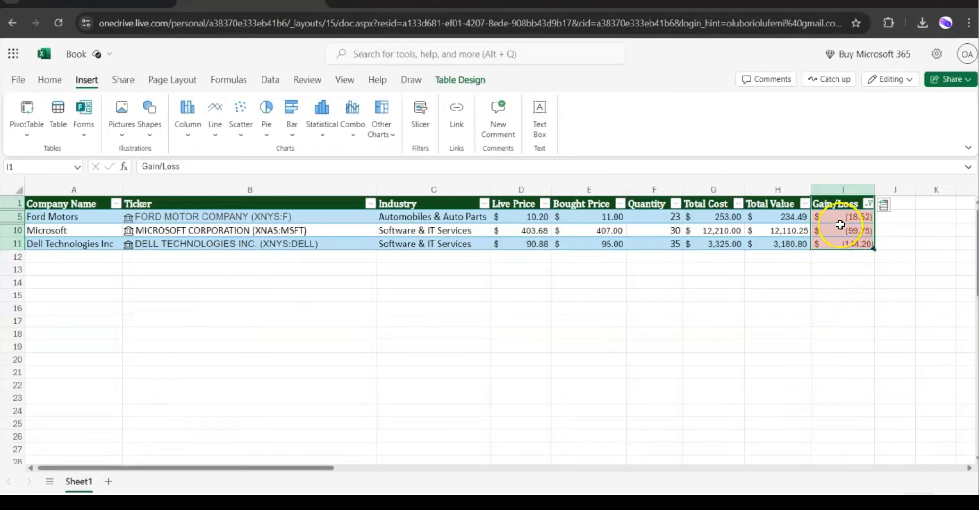
# Clear the filter from the Gain/Loss column.
pyautogui.click(869, 203)
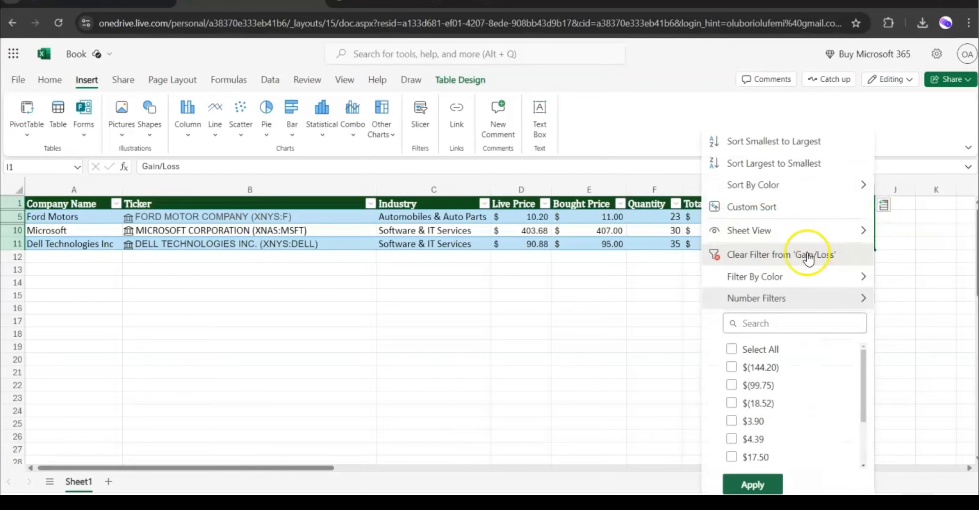
pyautogui.click(778, 255)
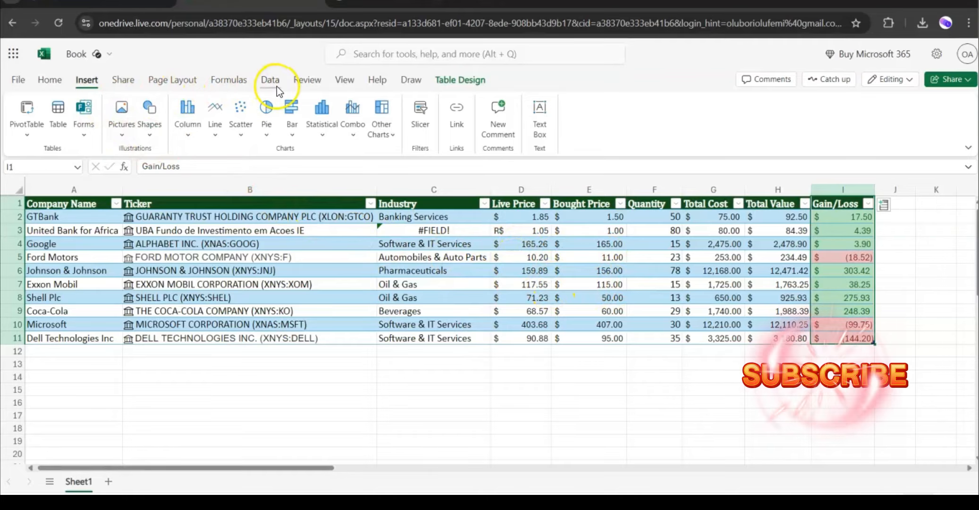
# Refresh all data connections so the Stocks data type prices update.
pyautogui.click(277, 84)
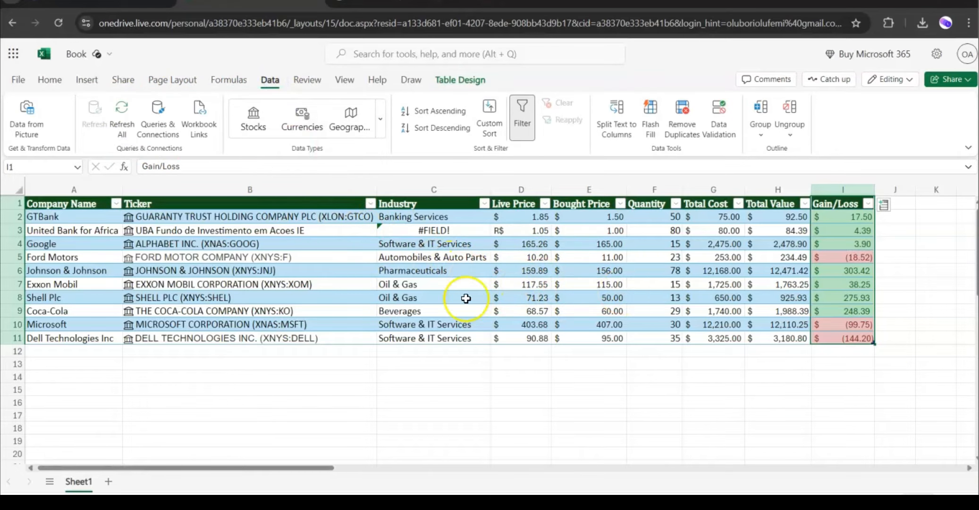
pyautogui.click(406, 284)
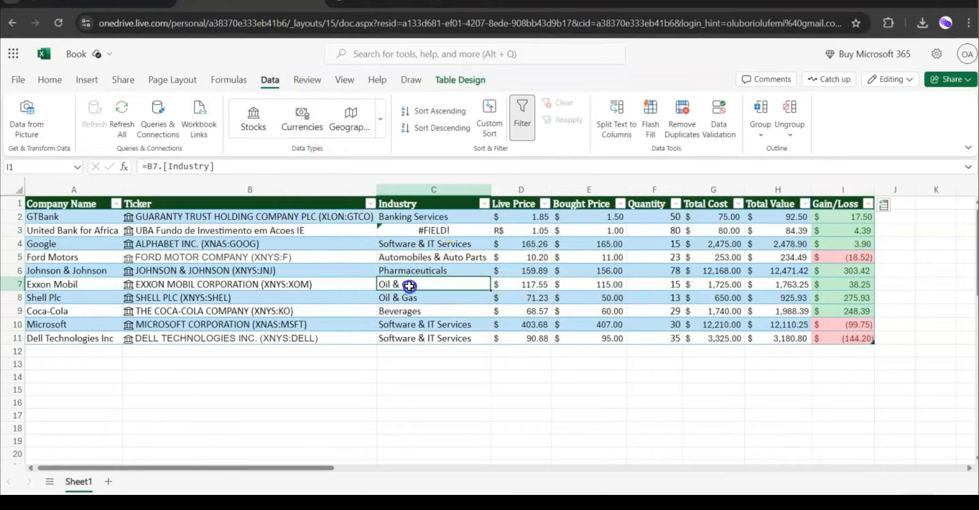
pyautogui.click(116, 126)
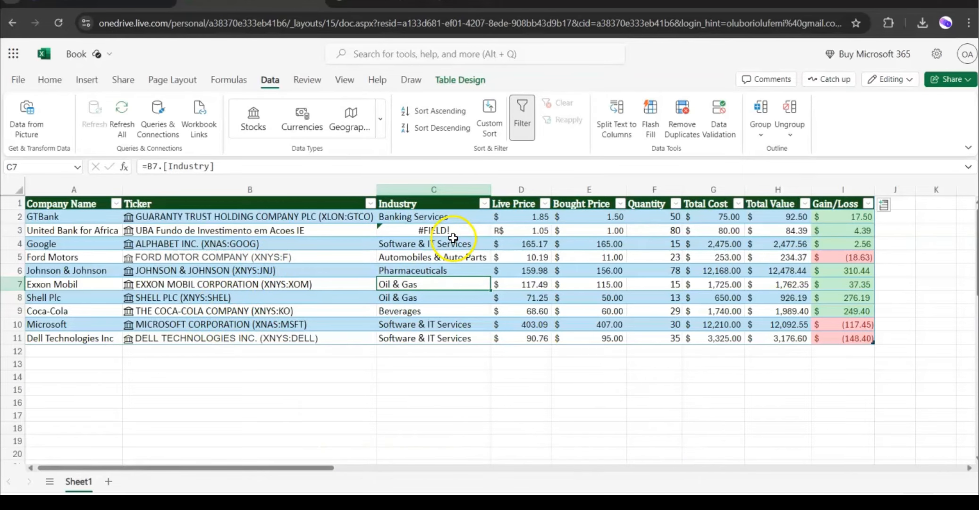
# Add Apple as a new company name in A12 directly below the table.
pyautogui.click(78, 355)
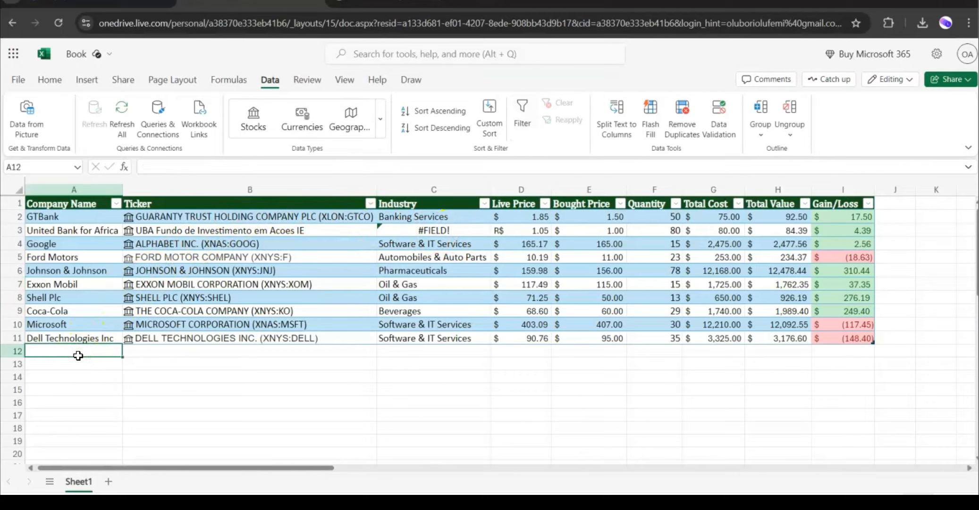
pyautogui.press('capslock')
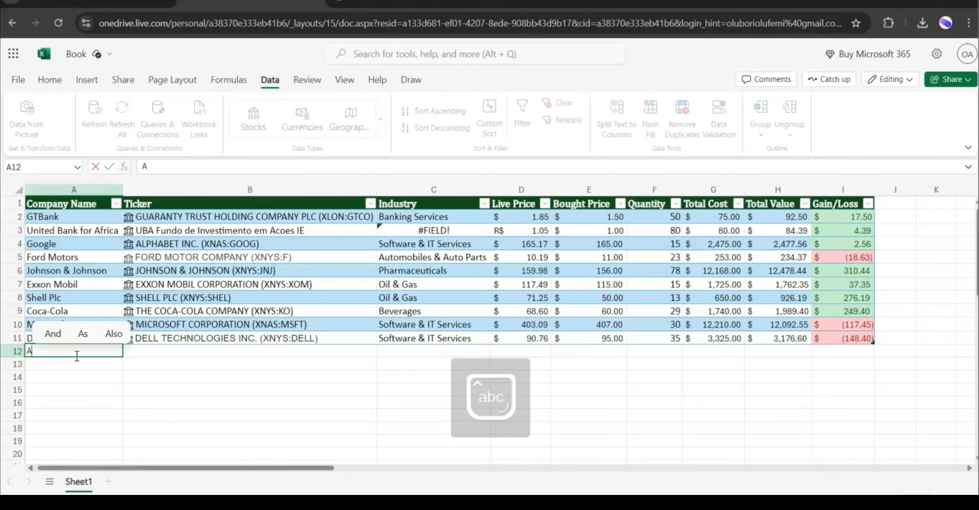
pyautogui.write('Apple')
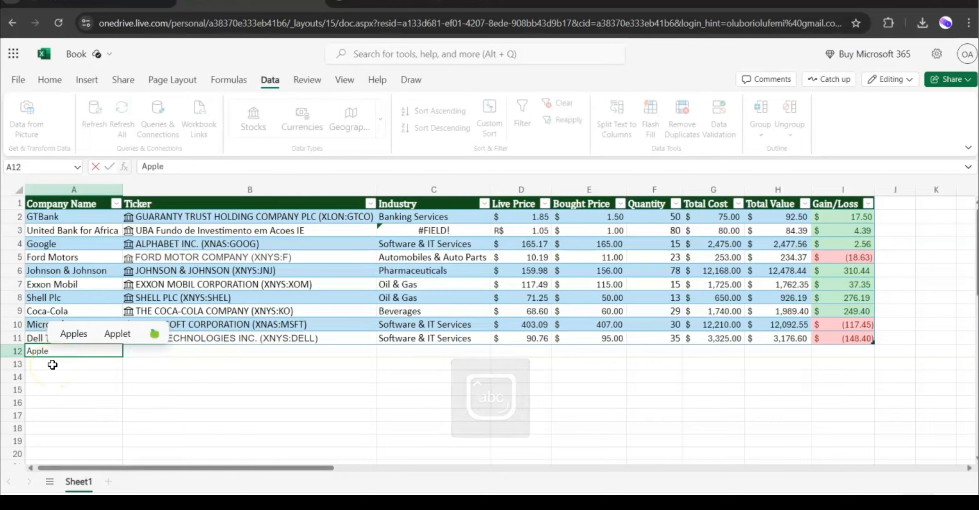
pyautogui.press('Tab')
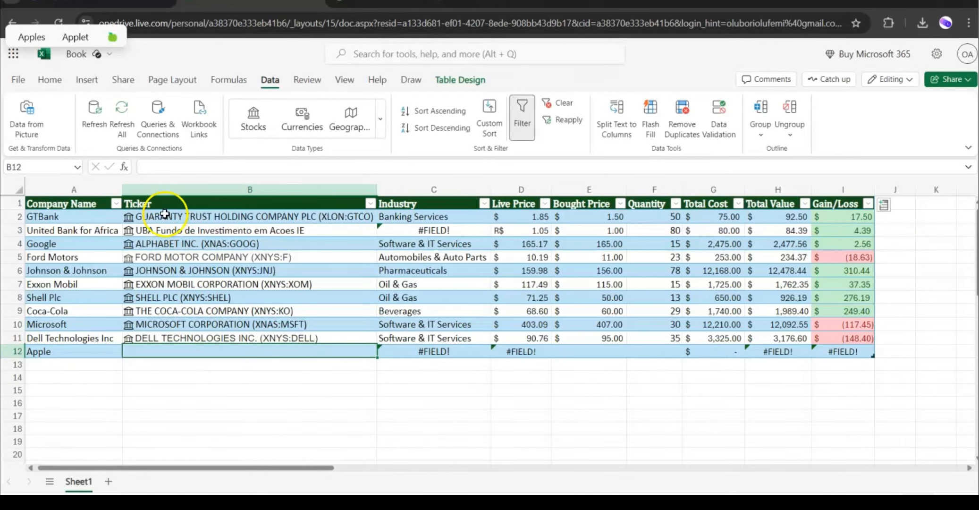
# Switch to the browser's Google tab and search for Apple stock price to find its ticker symbol.
pyautogui.click(488, 2)
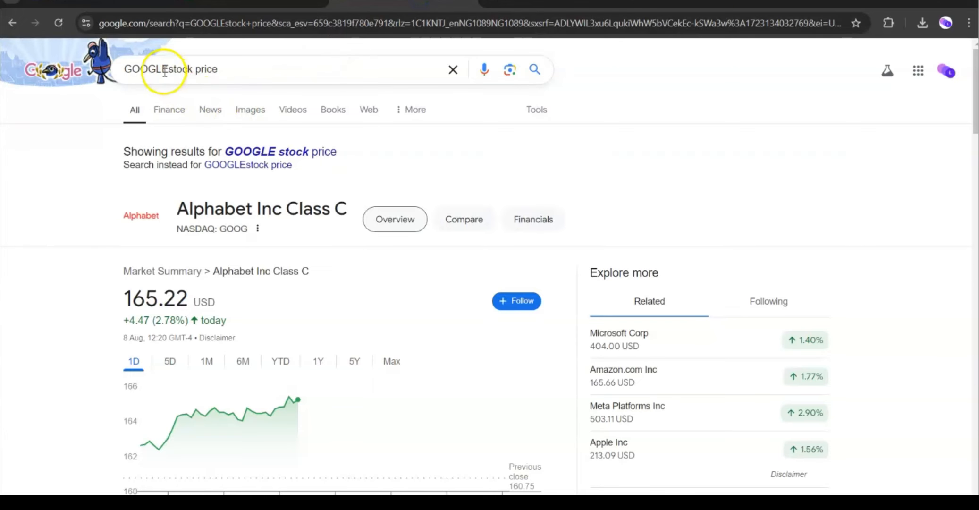
pyautogui.click(164, 69)
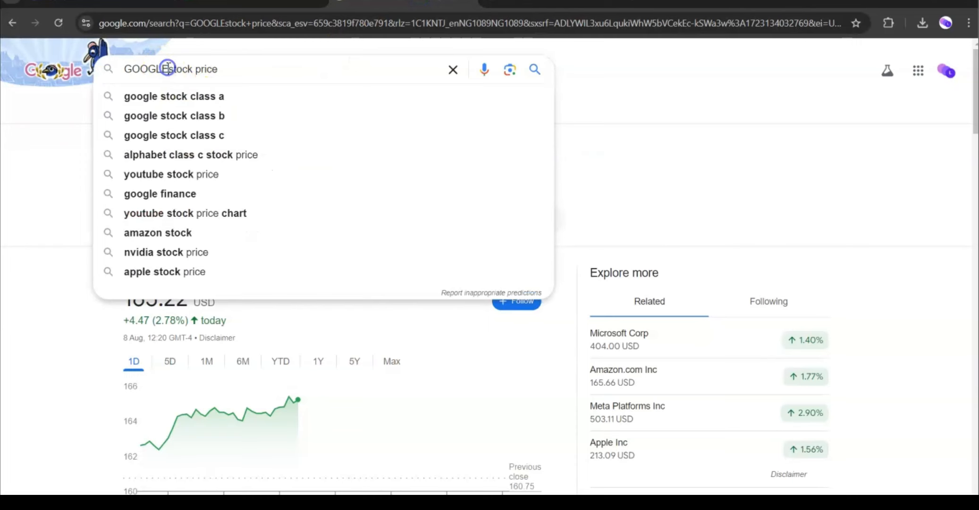
pyautogui.moveTo(167, 69); pyautogui.dragTo(114, 68)
pyautogui.write('Apple')
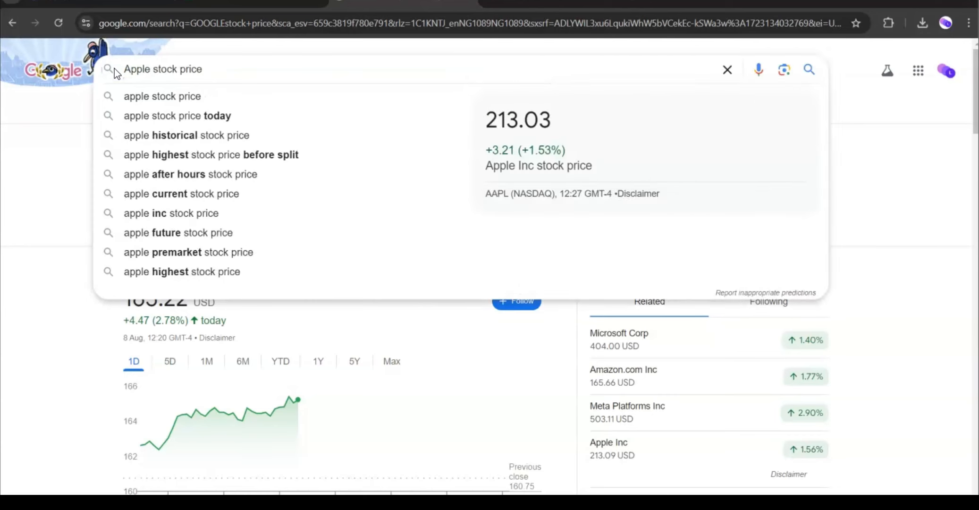
pyautogui.press('Return')
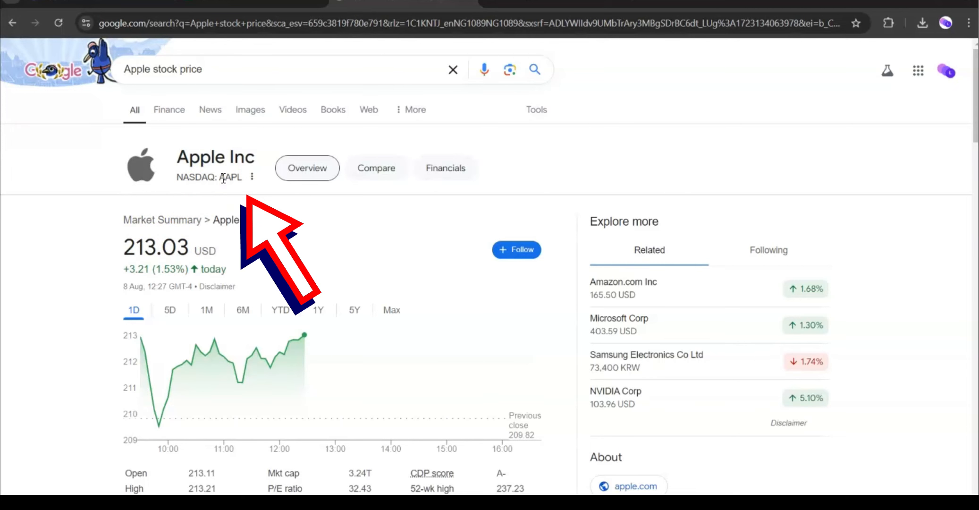
# Return to the workbook and enter the ticker AAPL in B12 for Apple.
pyautogui.click(251, 7)
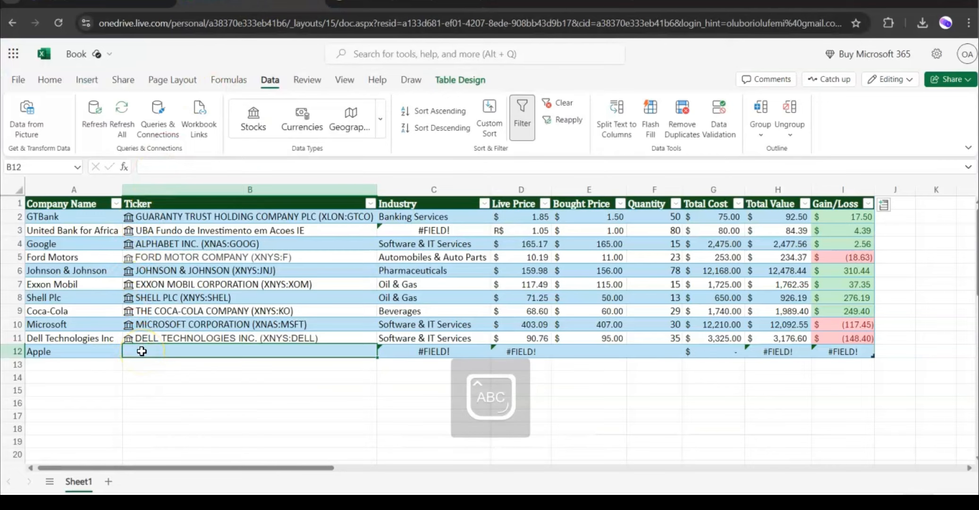
pyautogui.write('AAP')
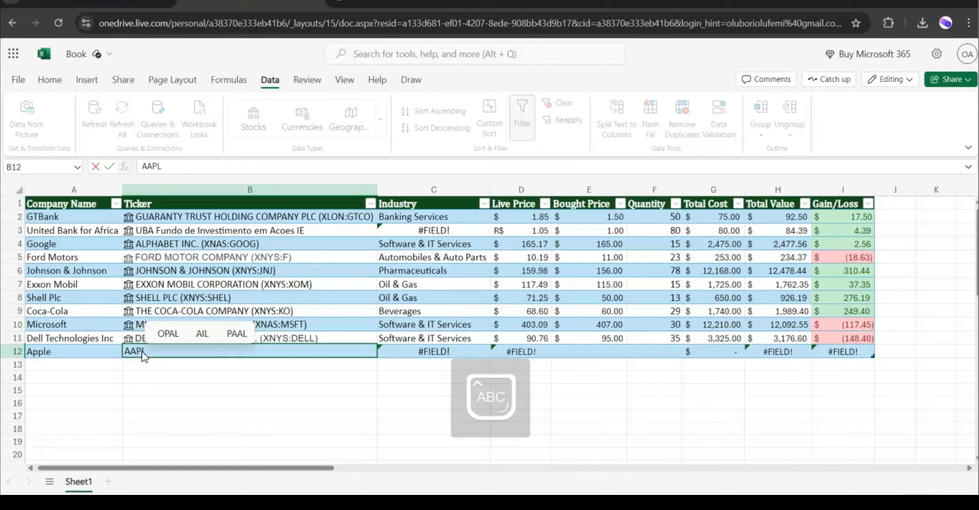
pyautogui.write('L')
pyautogui.press('Tab')
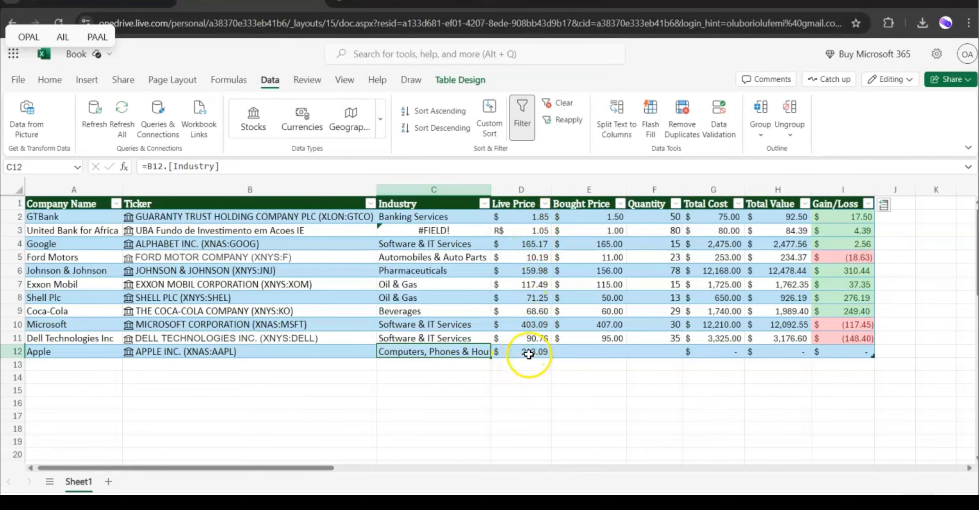
# Enter a bought price of 212 and a quantity of 23 for Apple.
pyautogui.click(585, 353)
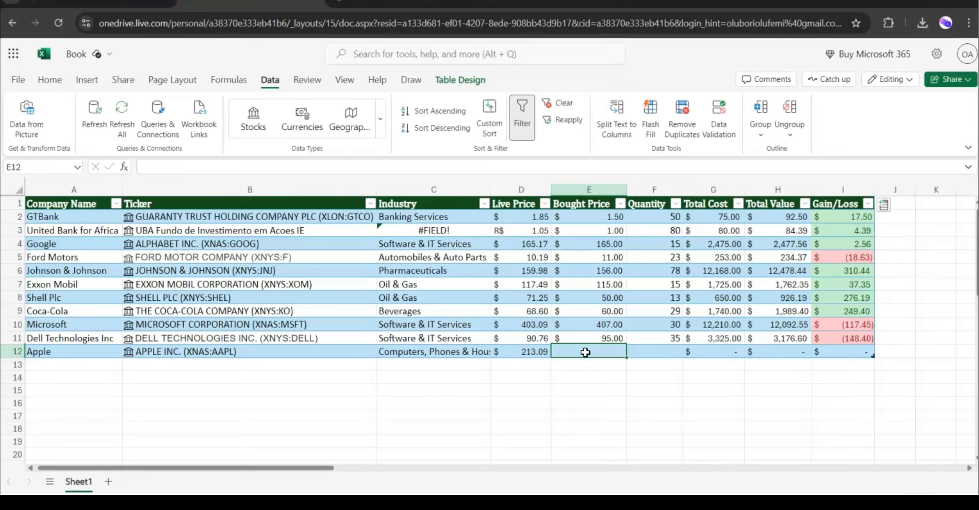
pyautogui.write('212')
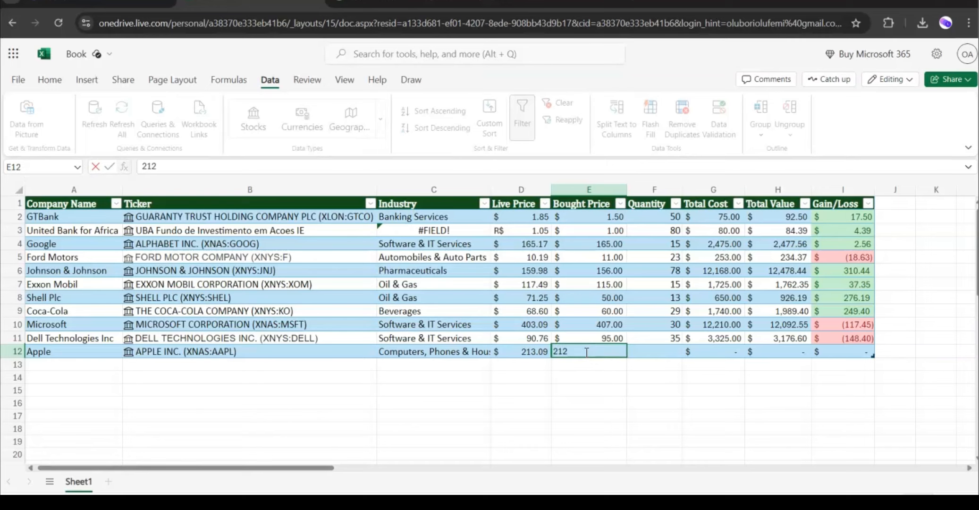
pyautogui.press('Tab')
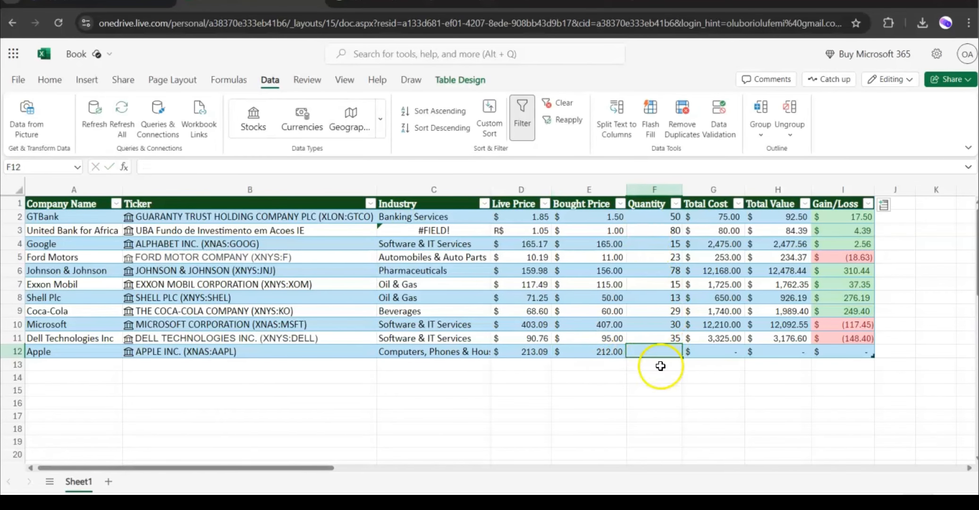
pyautogui.write('23')
pyautogui.press('Return')
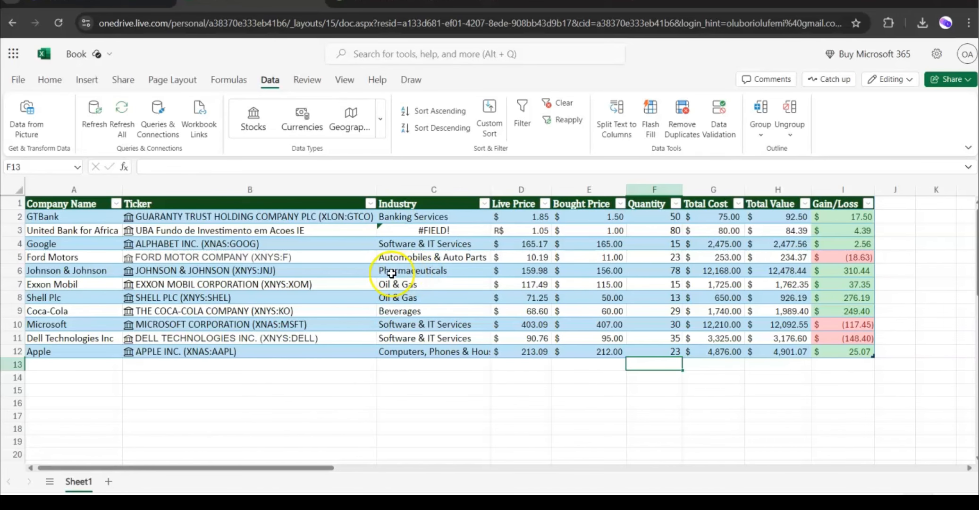
# Rename the workbook as LIVE STOCK DATA.
pyautogui.click(78, 61)
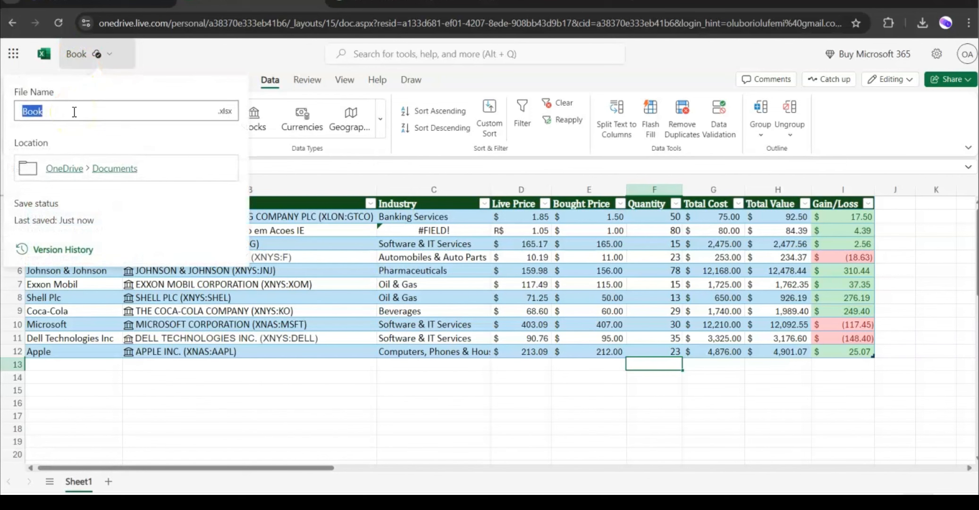
pyautogui.write('lIVE')
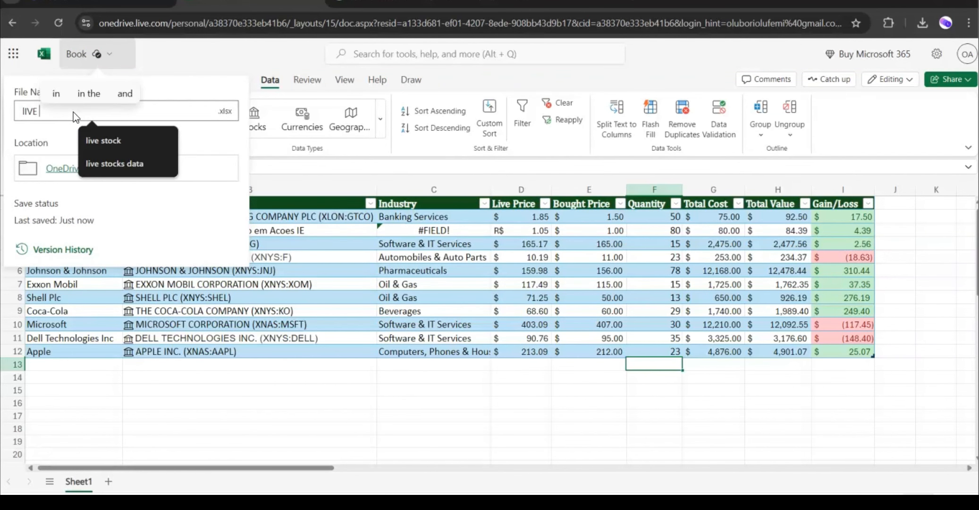
pyautogui.press('BackSpace')
pyautogui.press('BackSpace')
pyautogui.press('BackSpace')
pyautogui.press('BackSpace')
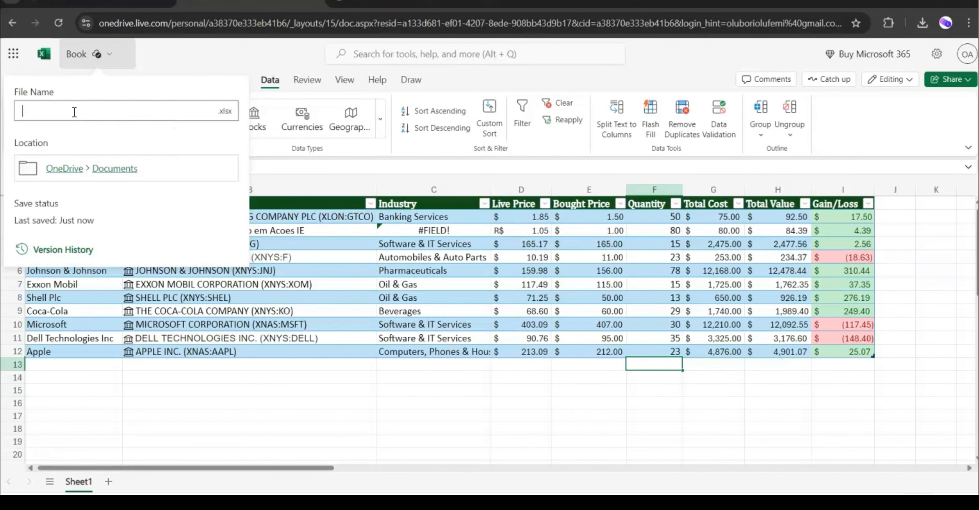
pyautogui.write('LI')
pyautogui.write('STO')
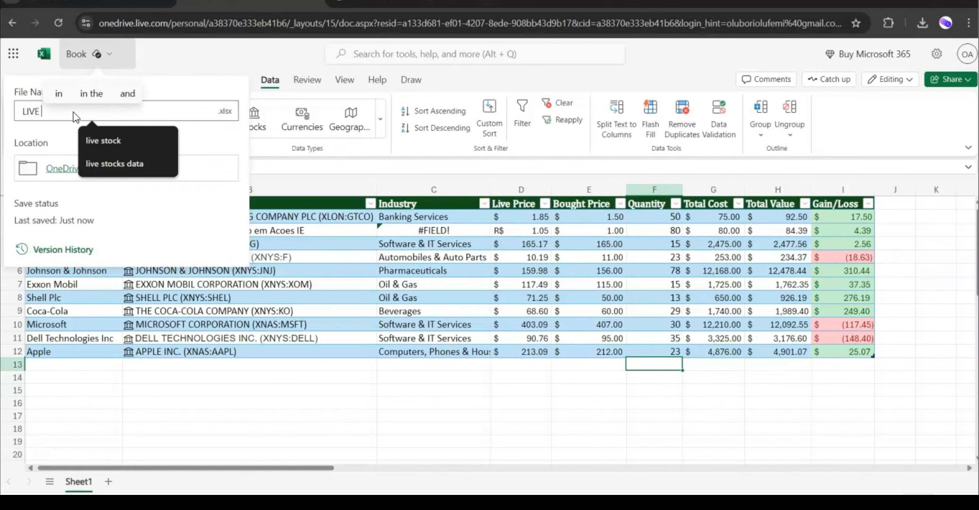
pyautogui.write('CK D')
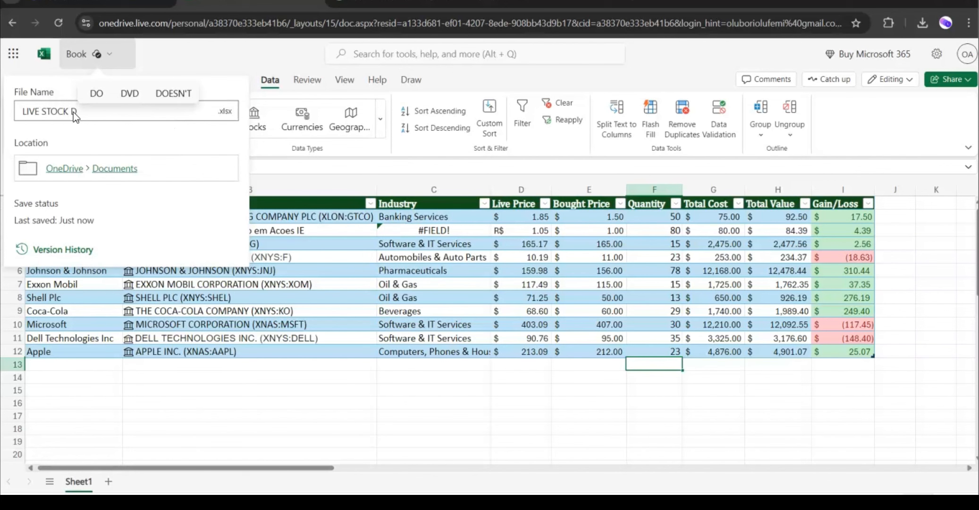
pyautogui.write('ATA')
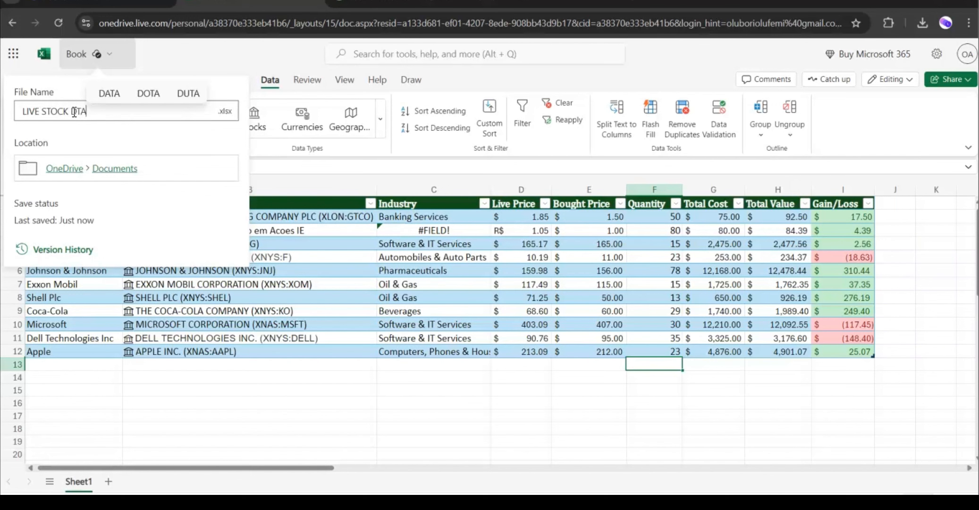
pyautogui.press('BackSpace')
pyautogui.press('BackSpace')
pyautogui.press('BackSpace')
pyautogui.write('ATA')
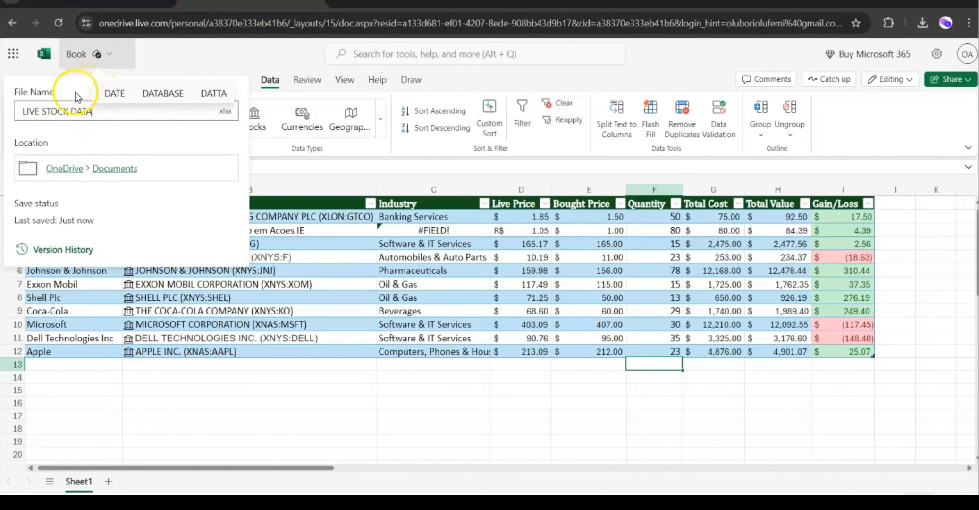
pyautogui.click(68, 96)
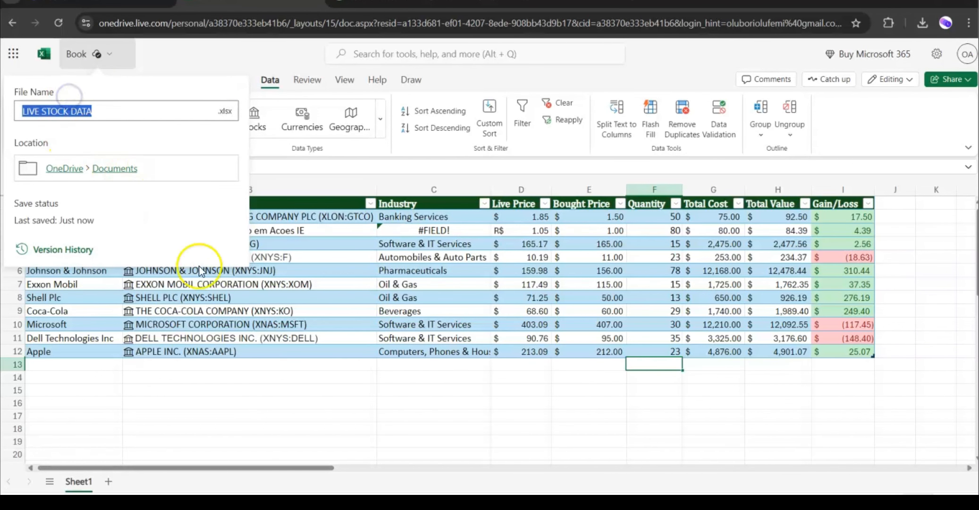
pyautogui.click(237, 423)
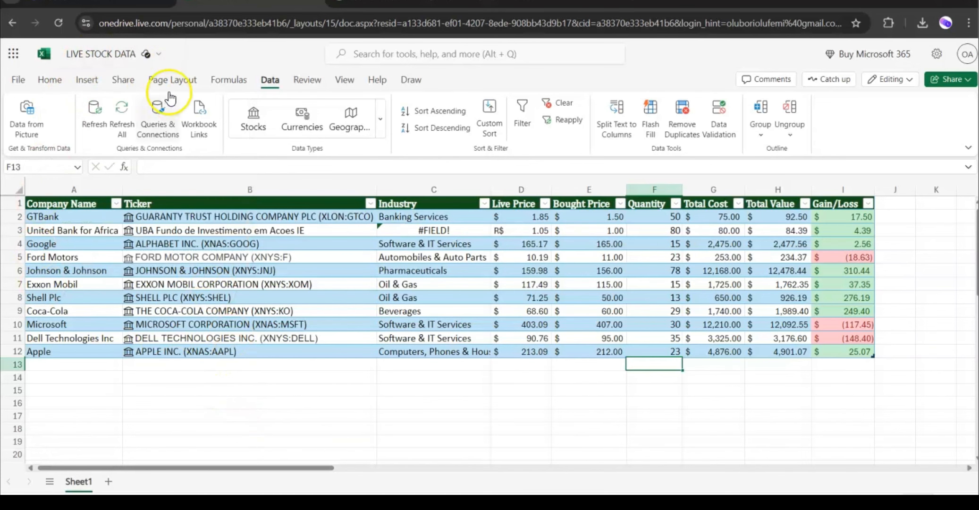